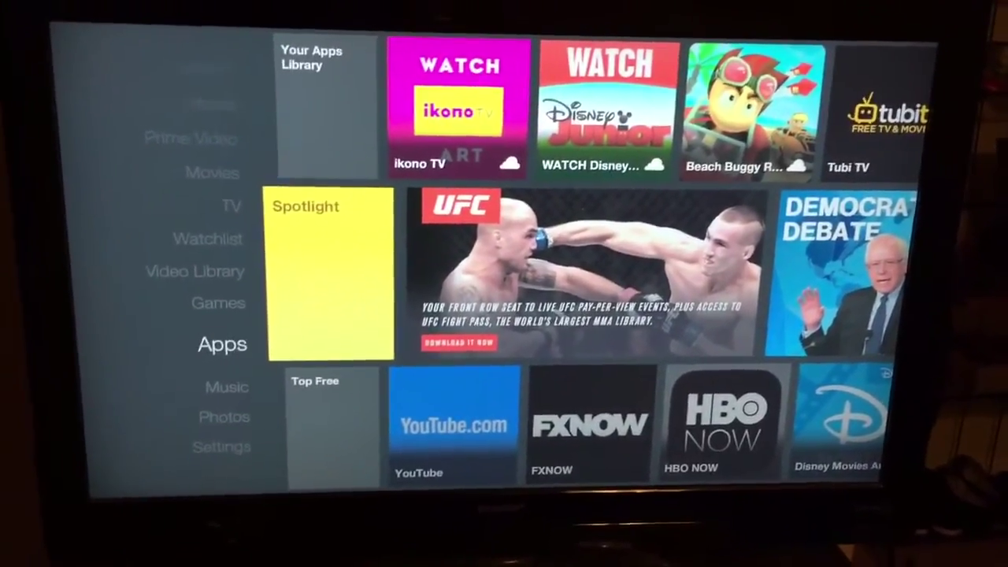
Browse the Top Free apps and open the details page of ikono TV
key(Down)
key(Left)
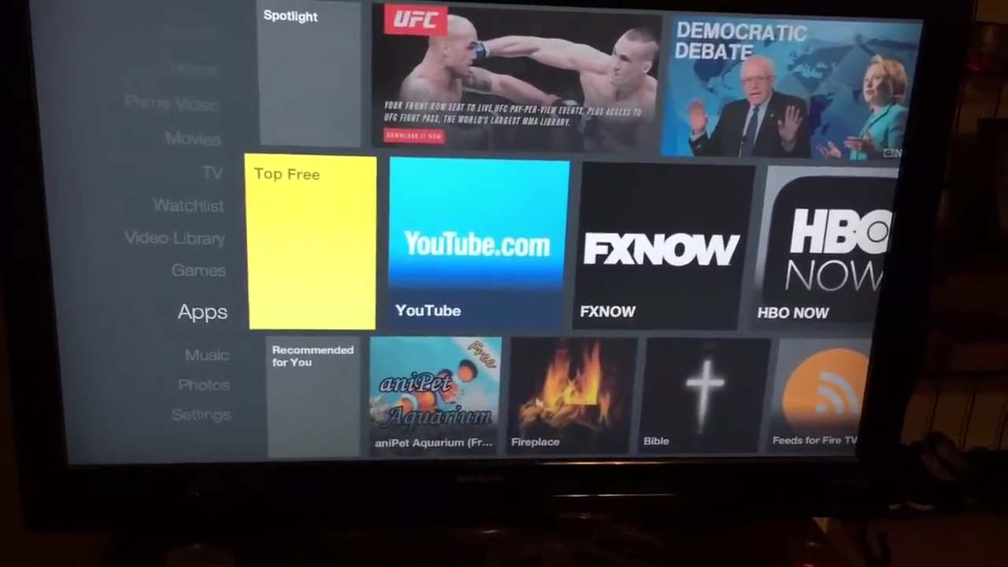
key(Return)
key(Right)
key(Right)
key(Right)
key(Right)
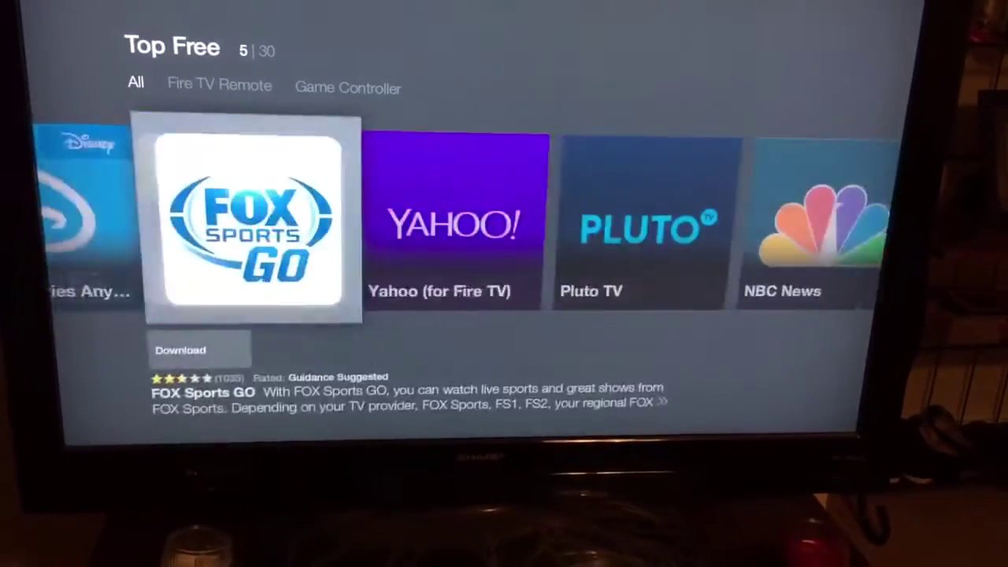
key(Right)
key(Right)
key(Right)
key(Right)
key(Right)
key(Right)
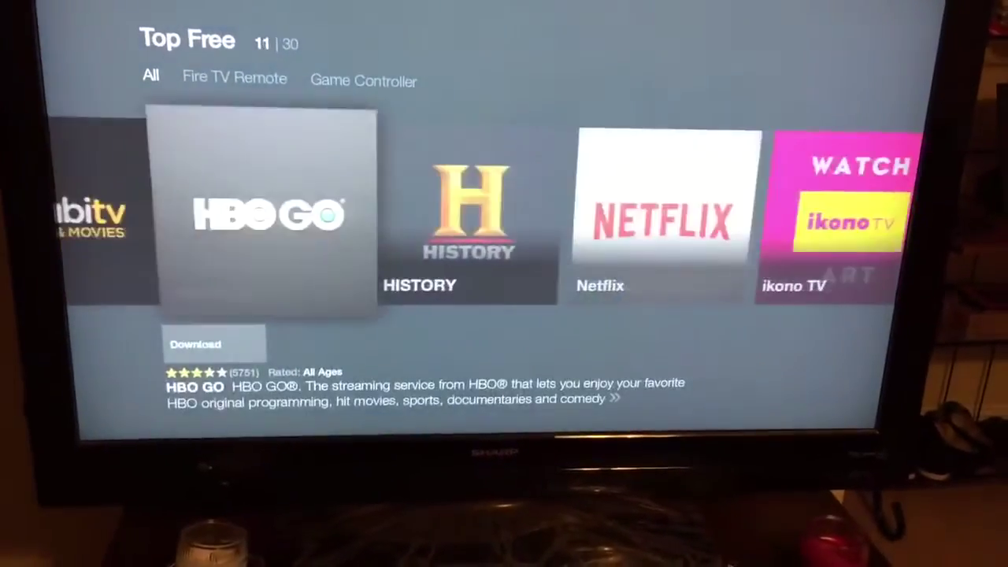
key(Right)
key(Right)
key(Right)
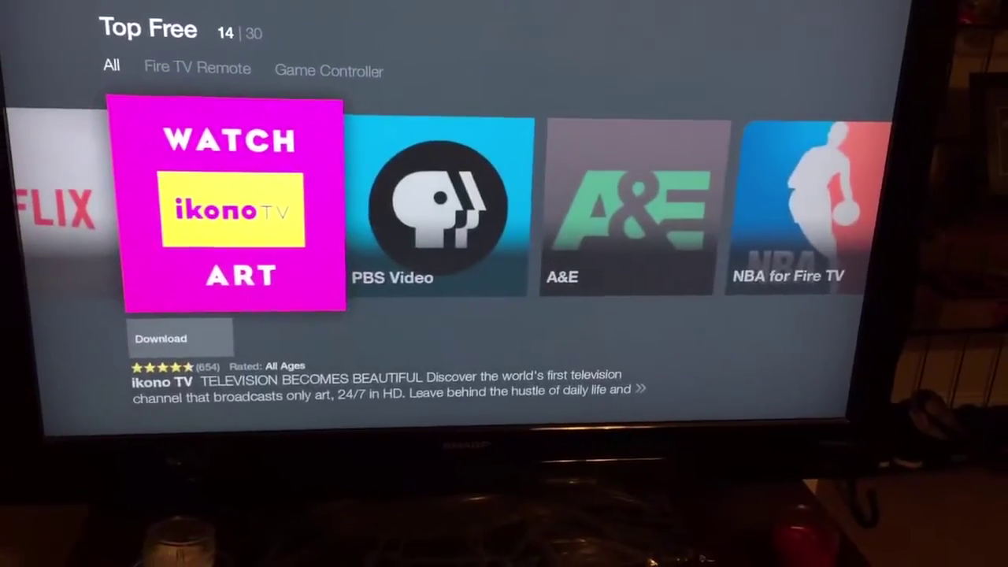
key(Return)
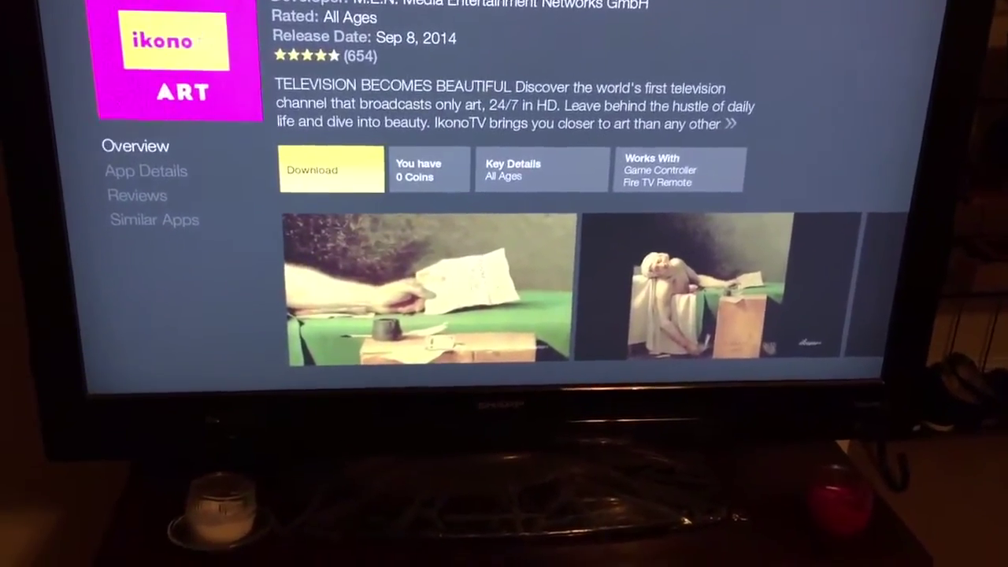
Leave the app details and open the System section of the Fire TV settings
key(Escape)
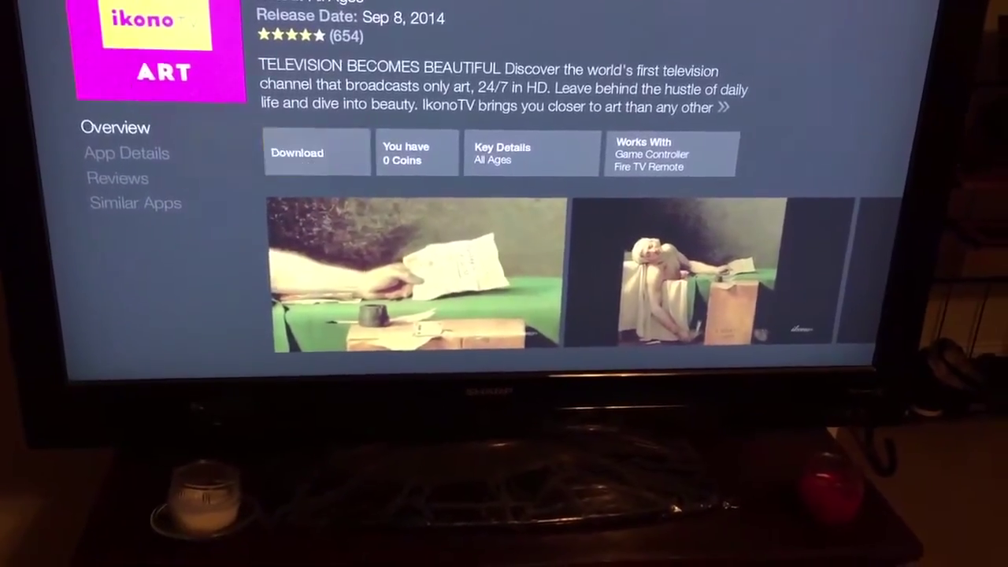
key(Escape)
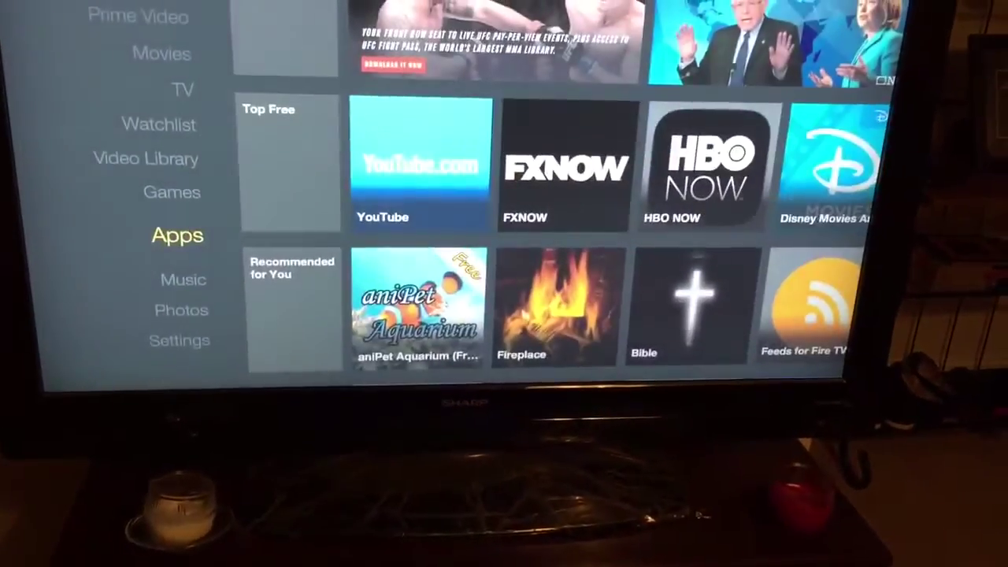
key(Down)
key(Down)
key(Down)
key(Right)
key(Right)
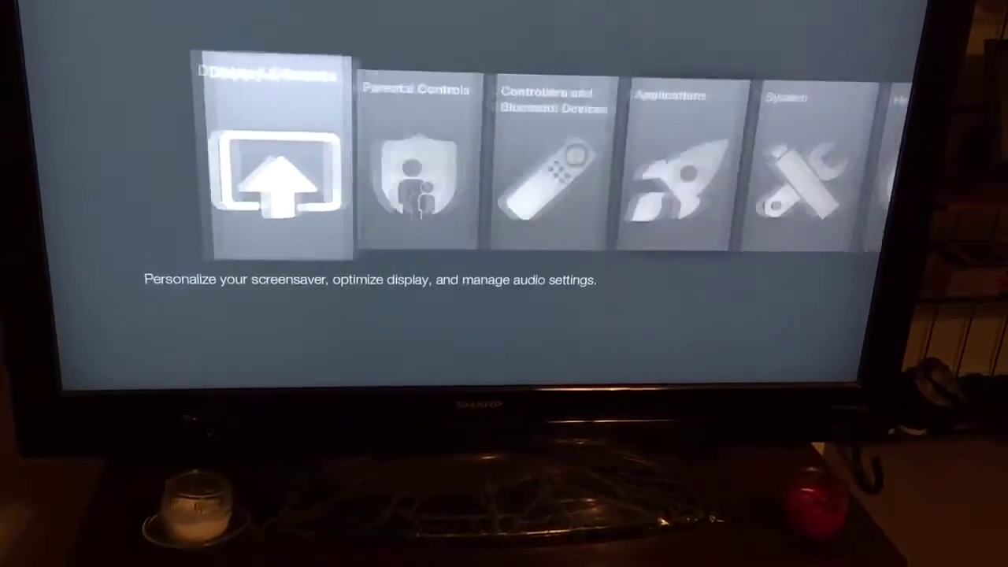
key(Right)
key(Right)
key(Right)
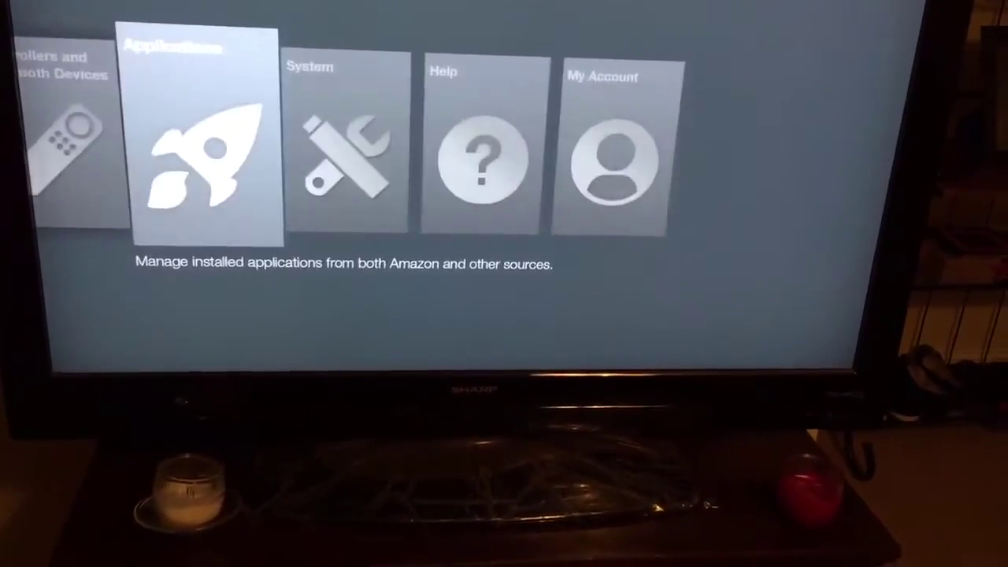
key(Return)
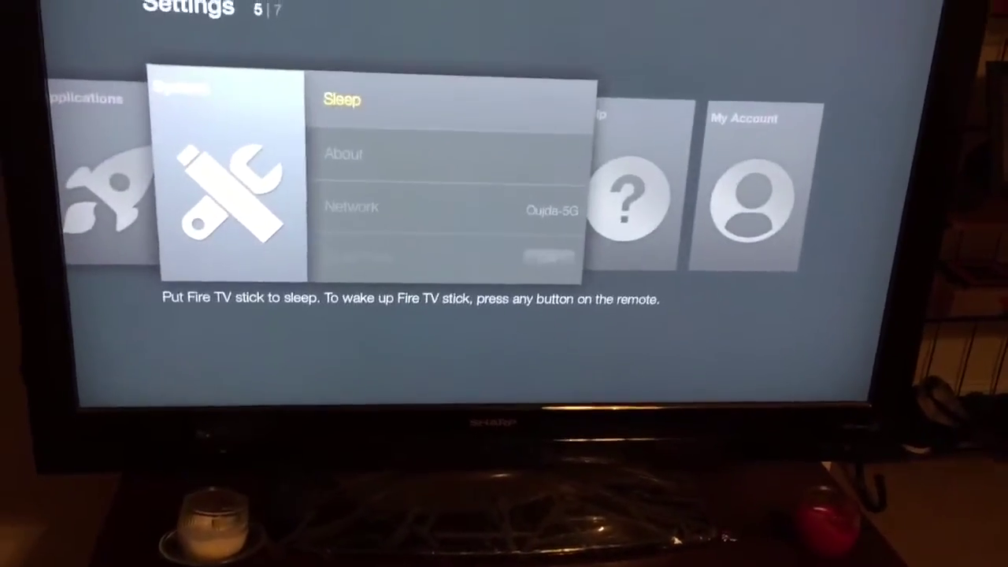
View the device's network information, including its IP address, in the About section
key(Down)
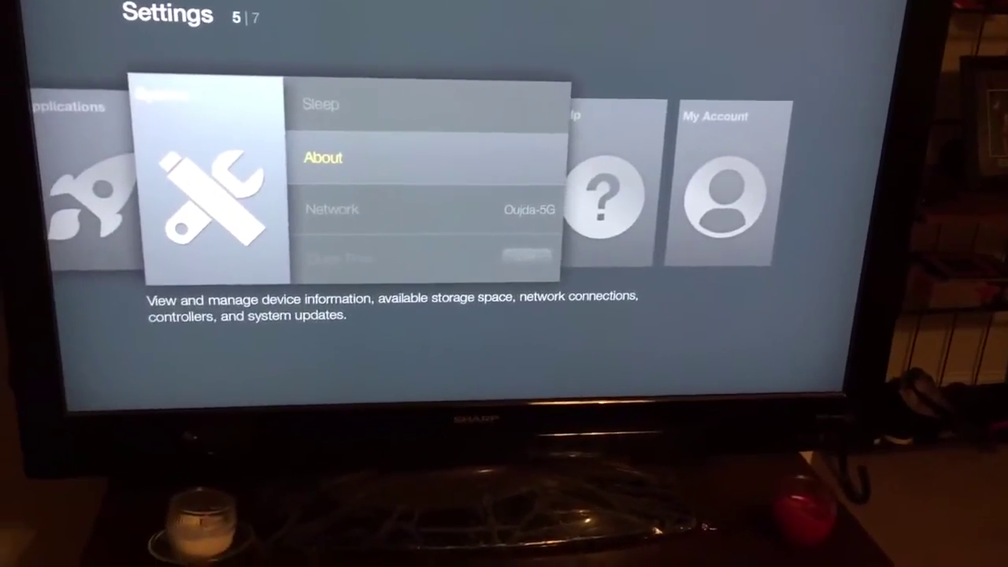
key(Return)
key(Down)
key(Down)
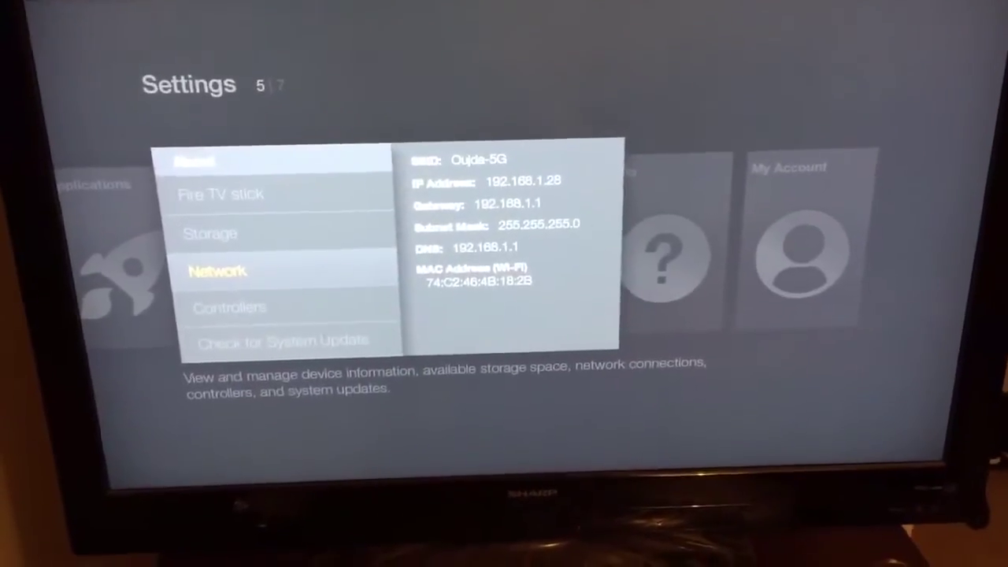
key(Escape)
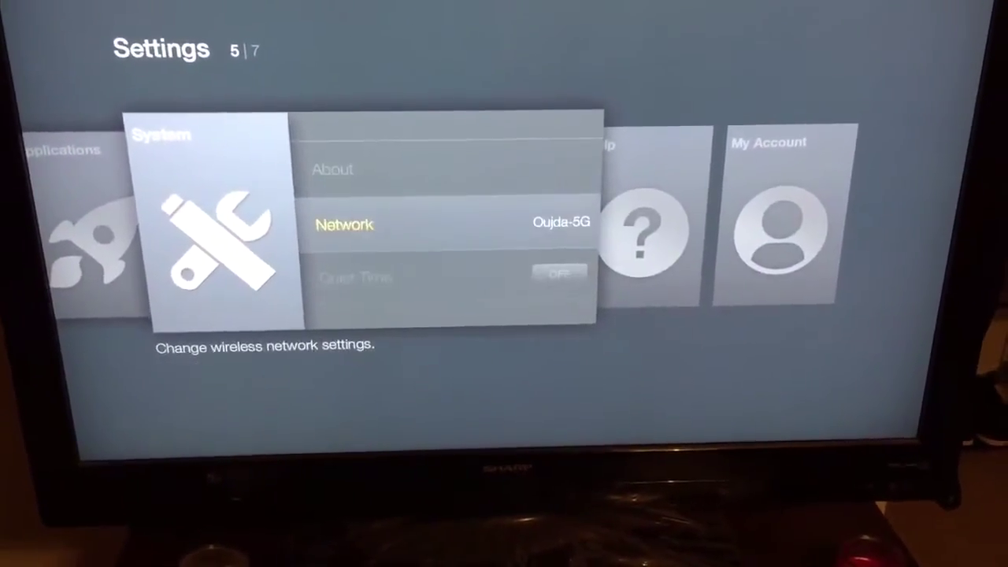
Turn on ADB debugging and Apps from Unknown Sources in Developer Options, accepting the security warning
key(Down)
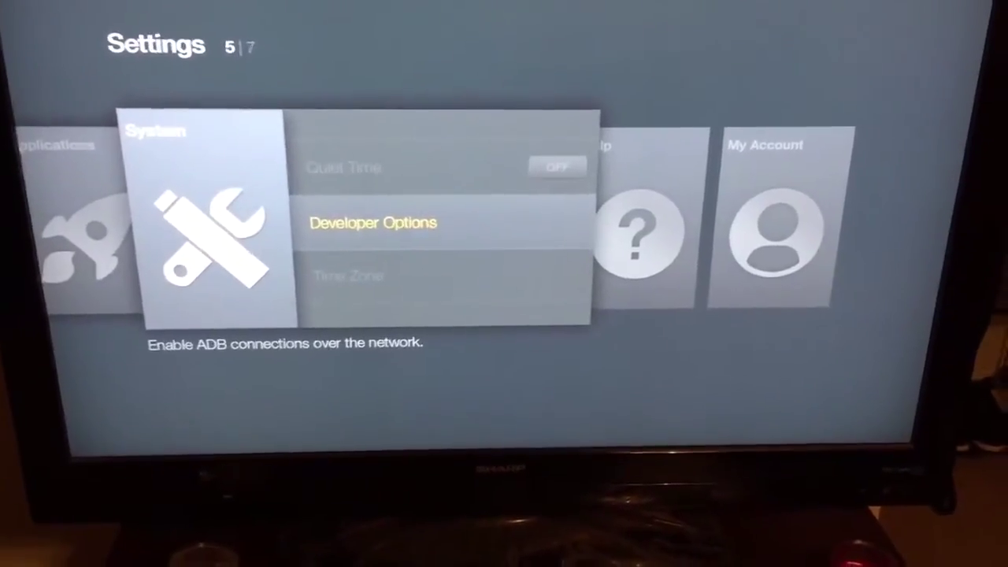
key(Return)
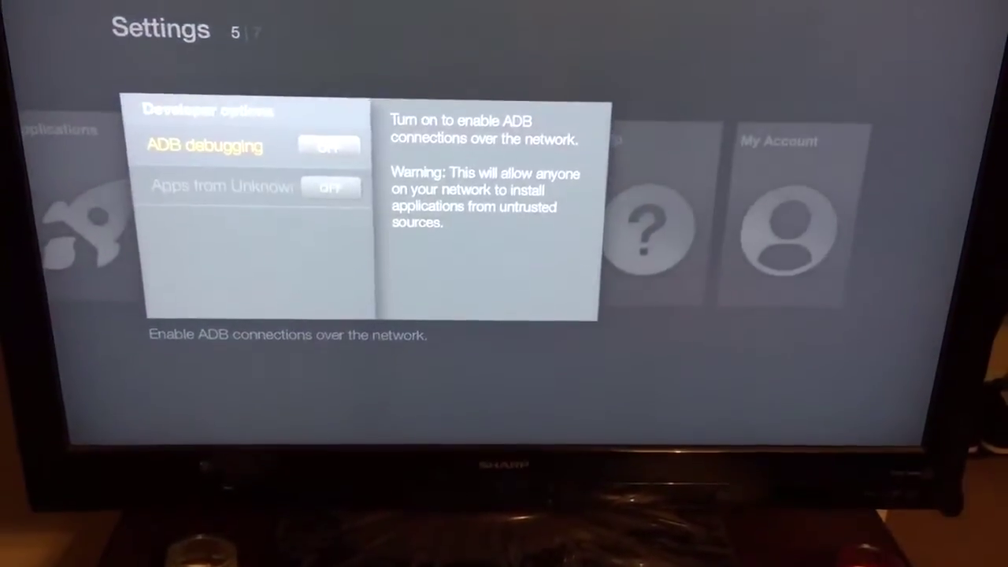
key(Return)
key(Down)
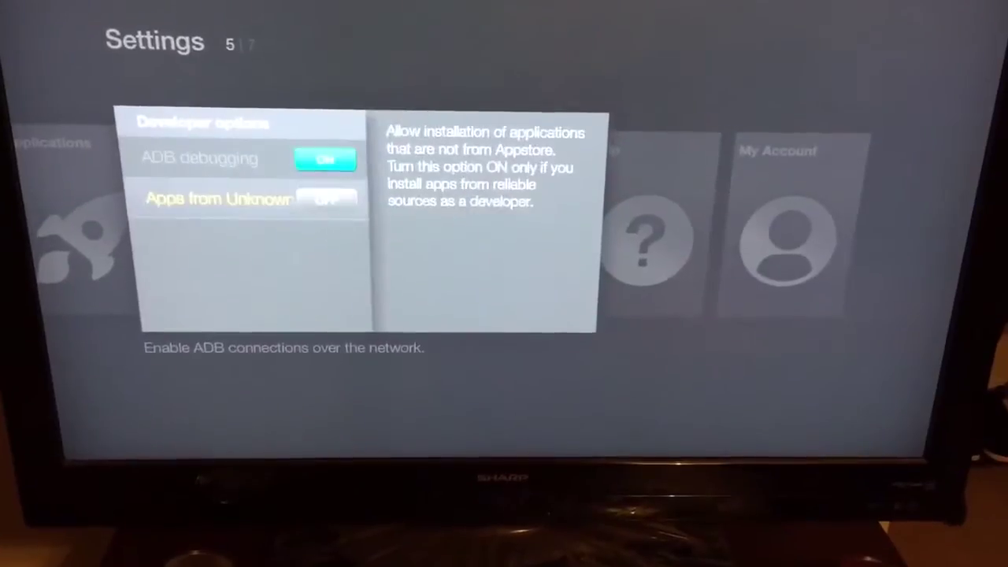
key(Return)
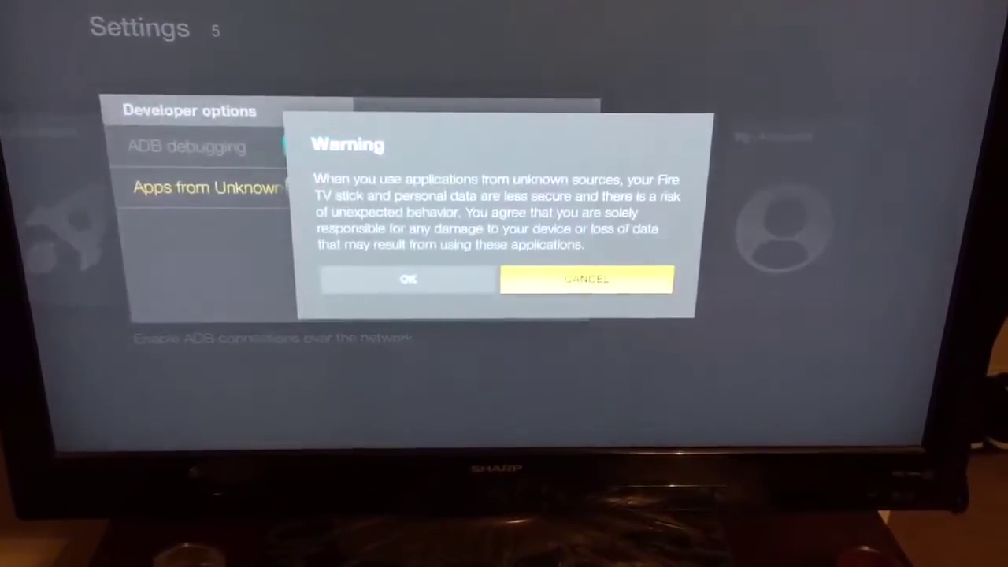
key(Left)
key(Return)
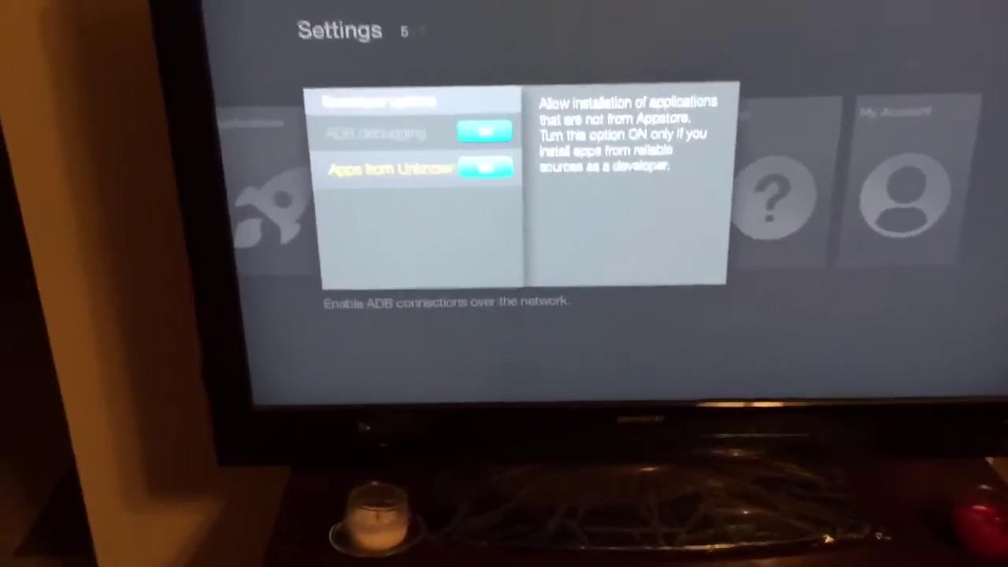
Leave the settings and return to the Recent row of the Home screen
key(Escape)
key(Escape)
key(Escape)
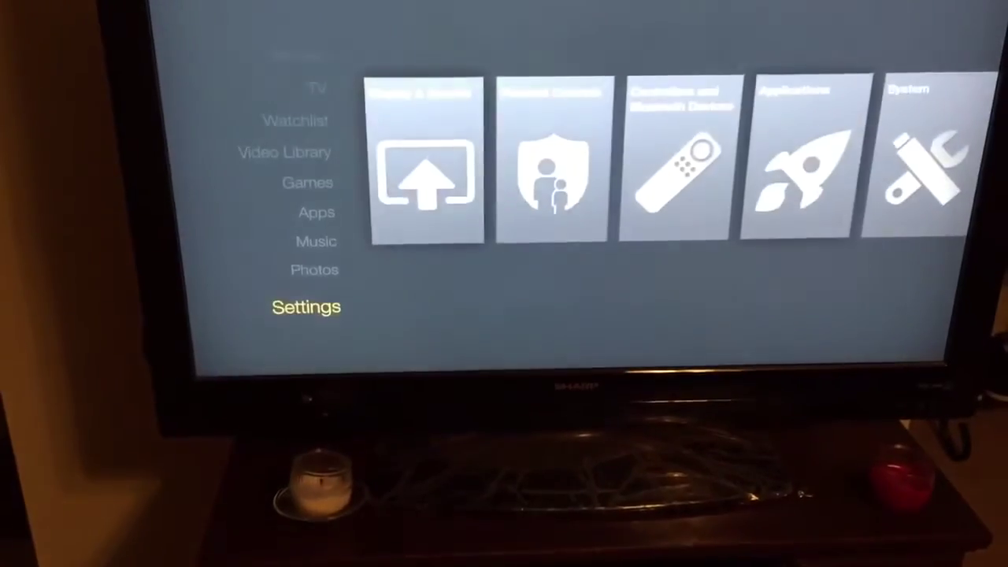
key(Up)
key(Up)
key(Up)
key(Up)
key(Up)
key(Up)
key(Up)
key(Up)
key(Up)
key(Up)
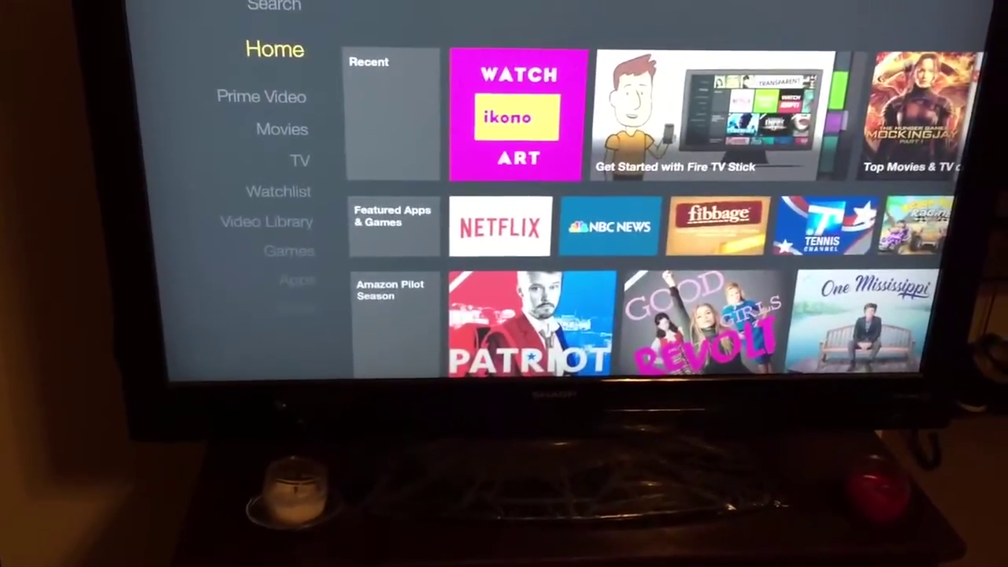
key(Right)
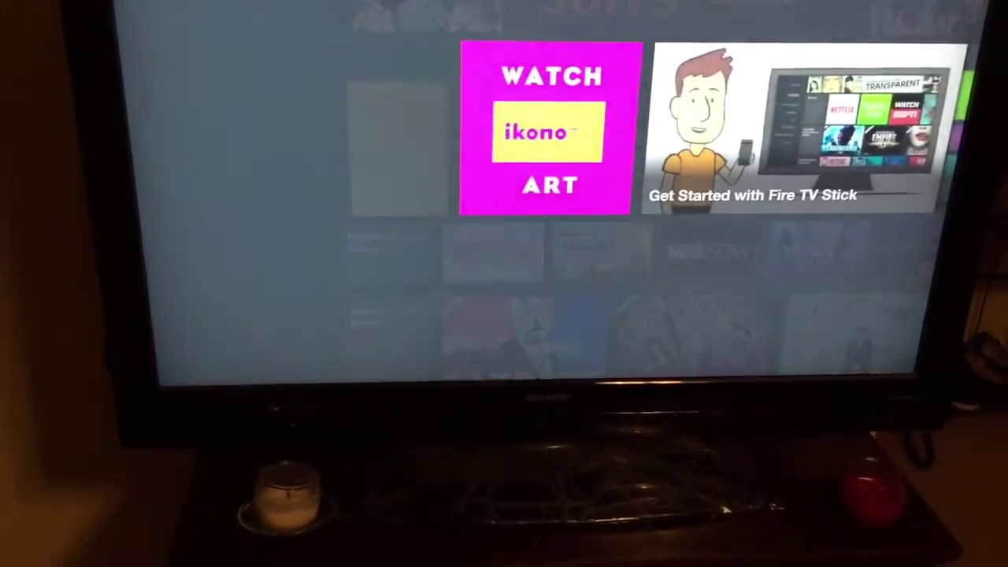
key(Left)
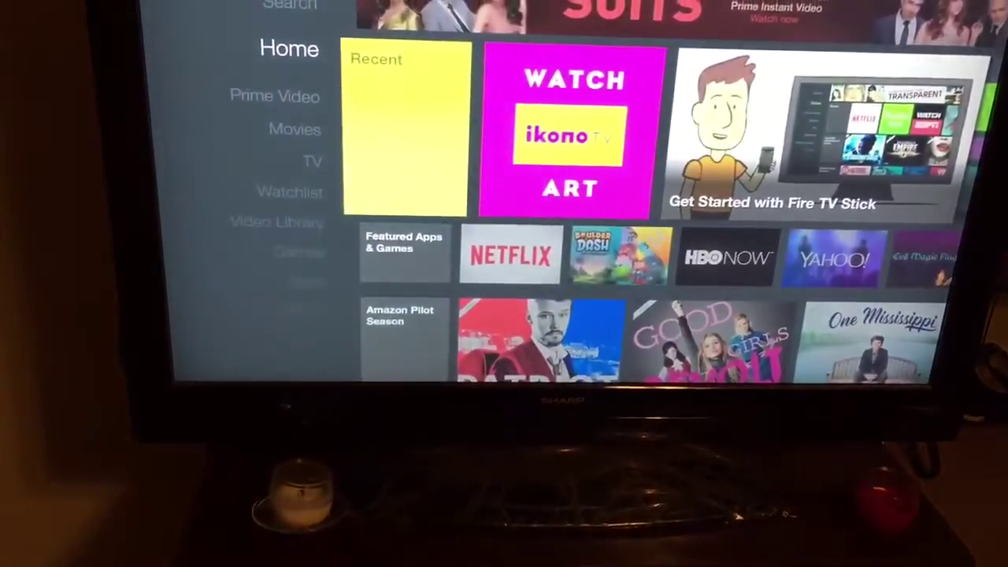
key(Right)
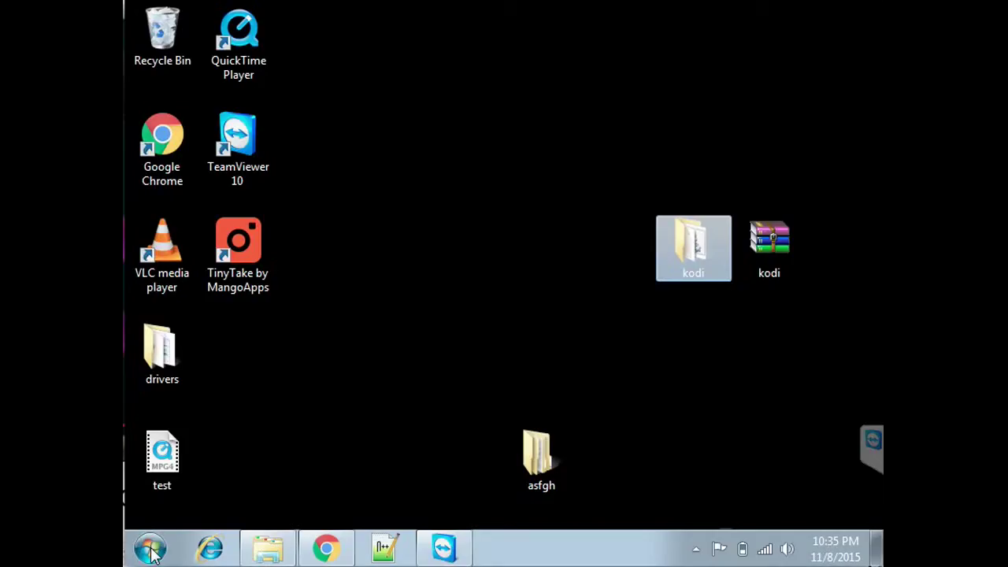
On the Windows computer, open the removable drive D (E:) and copy the kodi ZIP archive
click(151, 551)
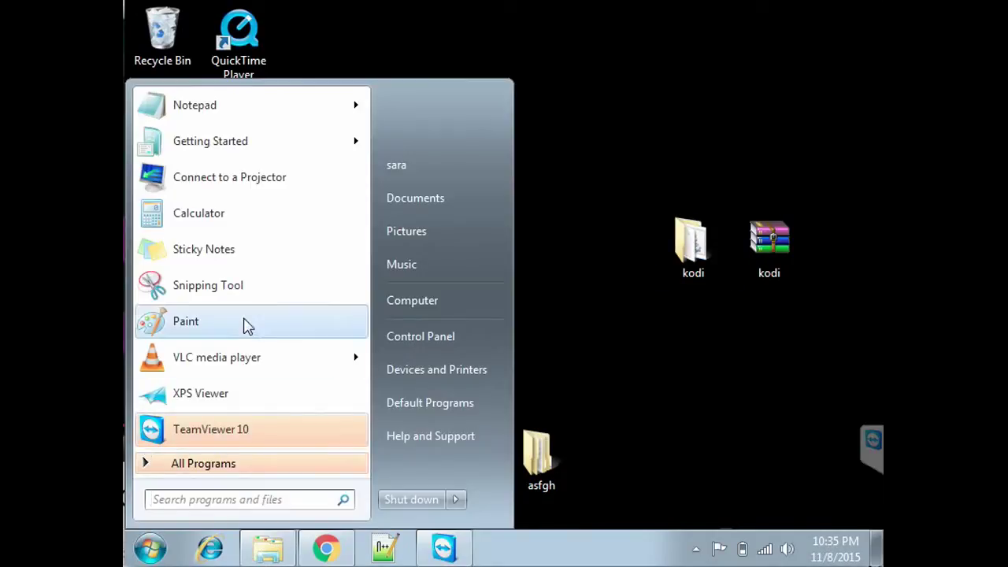
click(386, 302)
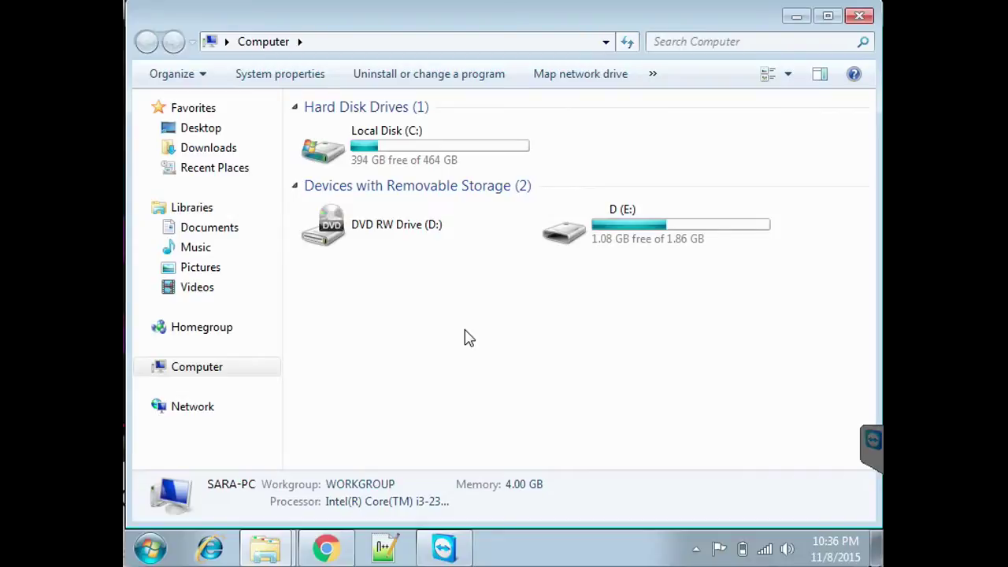
double_click(600, 236)
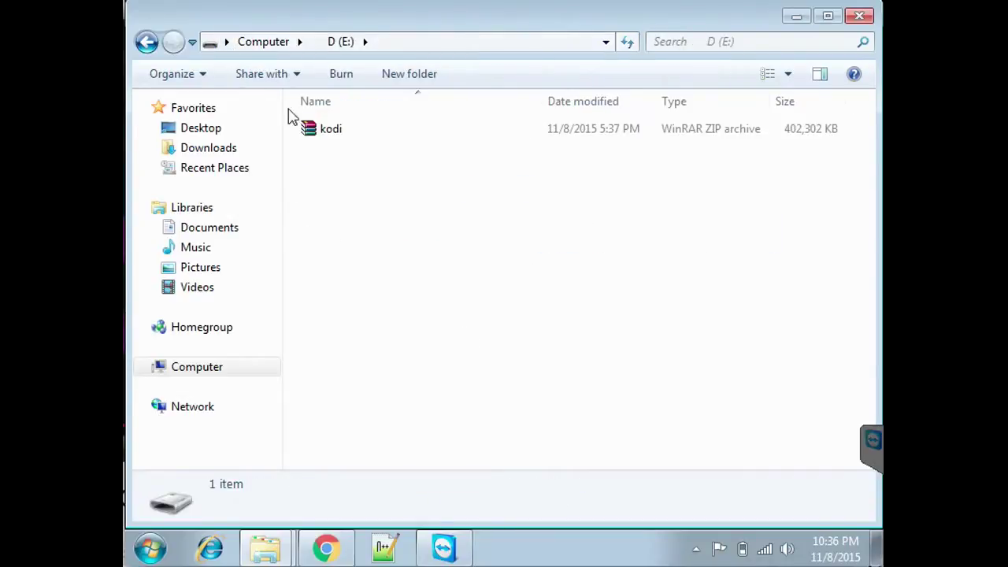
click(330, 140)
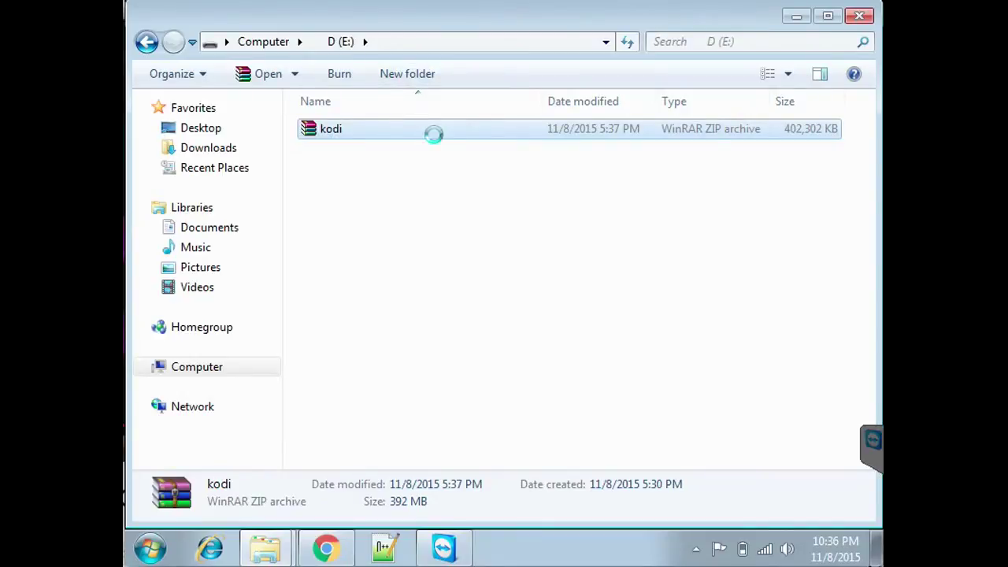
right_click(434, 134)
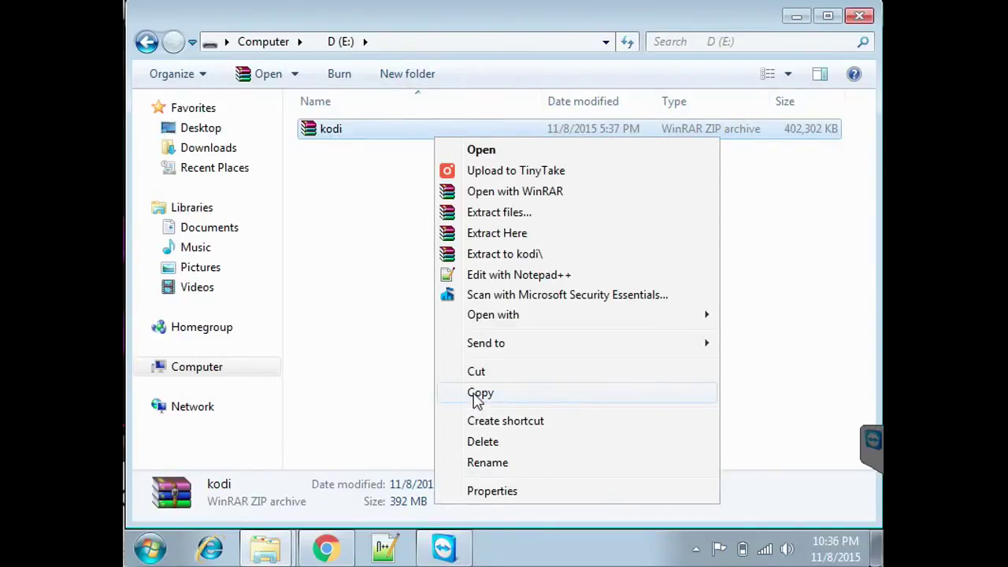
click(476, 394)
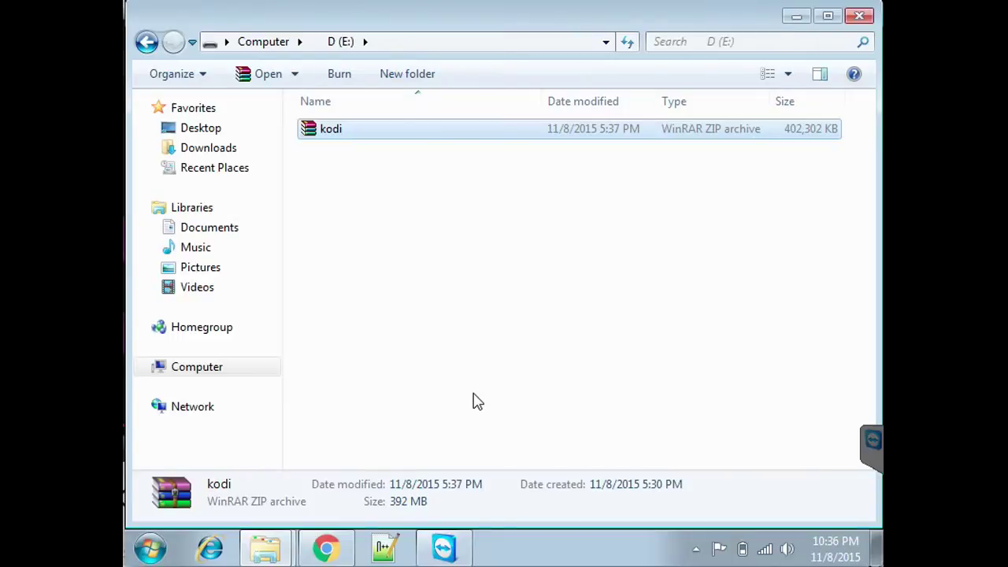
Minimize the drive window and paste the copied kodi archive onto the desktop
click(795, 16)
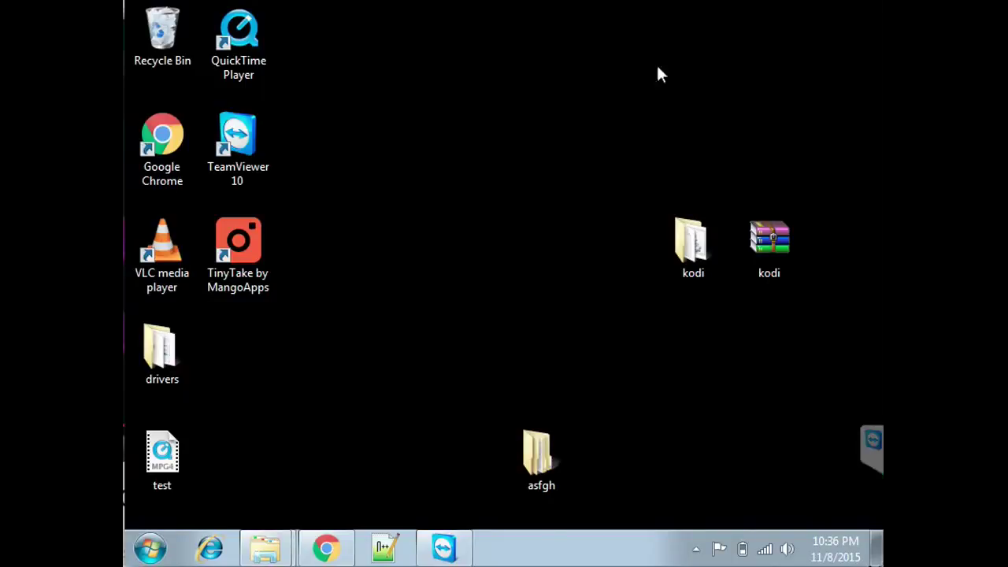
right_click(594, 133)
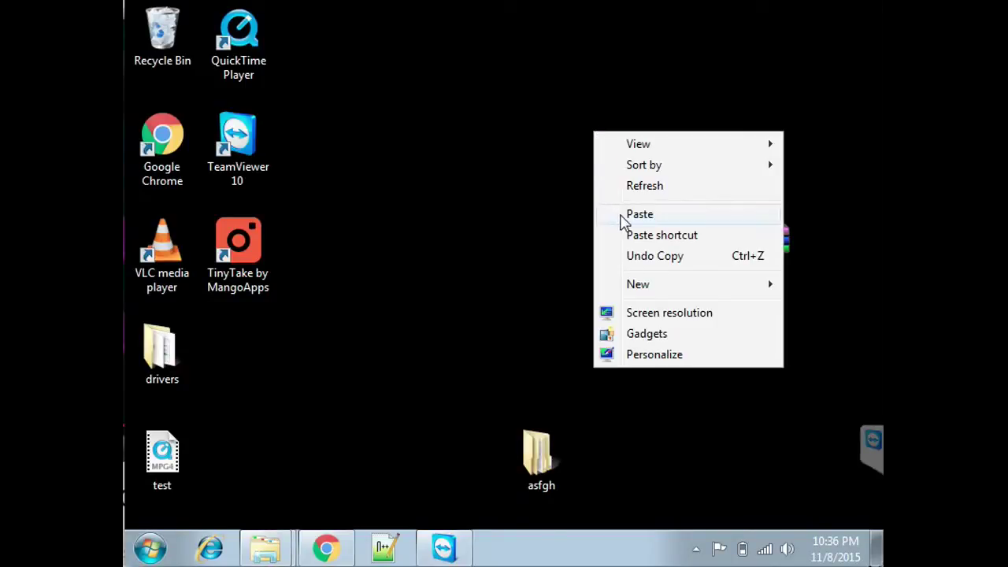
click(639, 214)
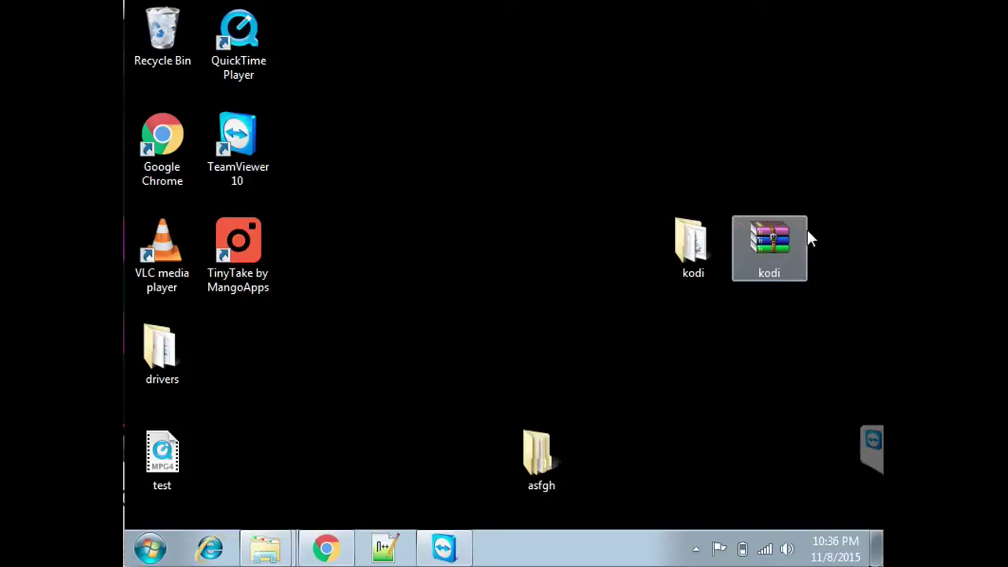
Extract the kodi ZIP archive directly onto the desktop
mouse_move(776, 229)
click(771, 247)
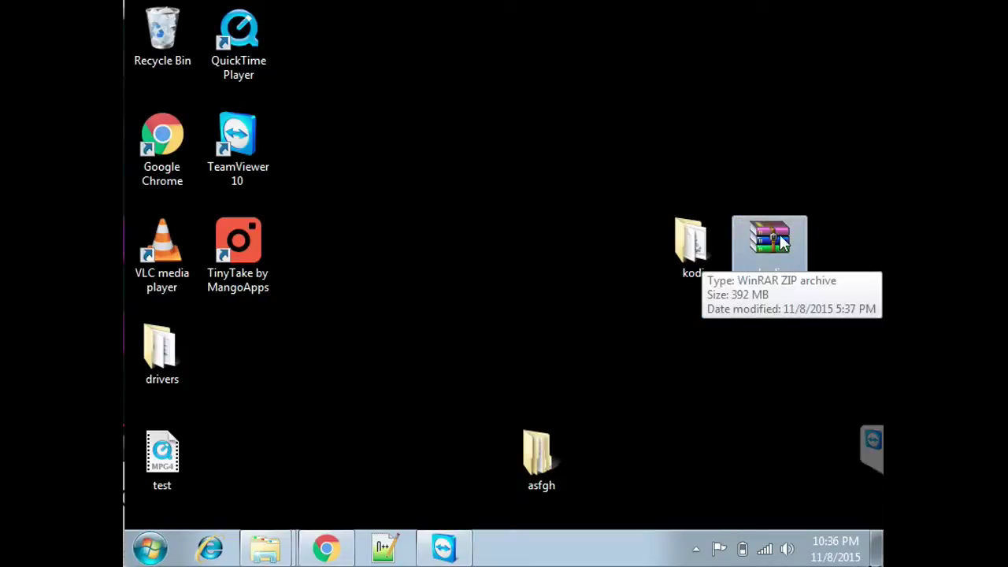
right_click(776, 244)
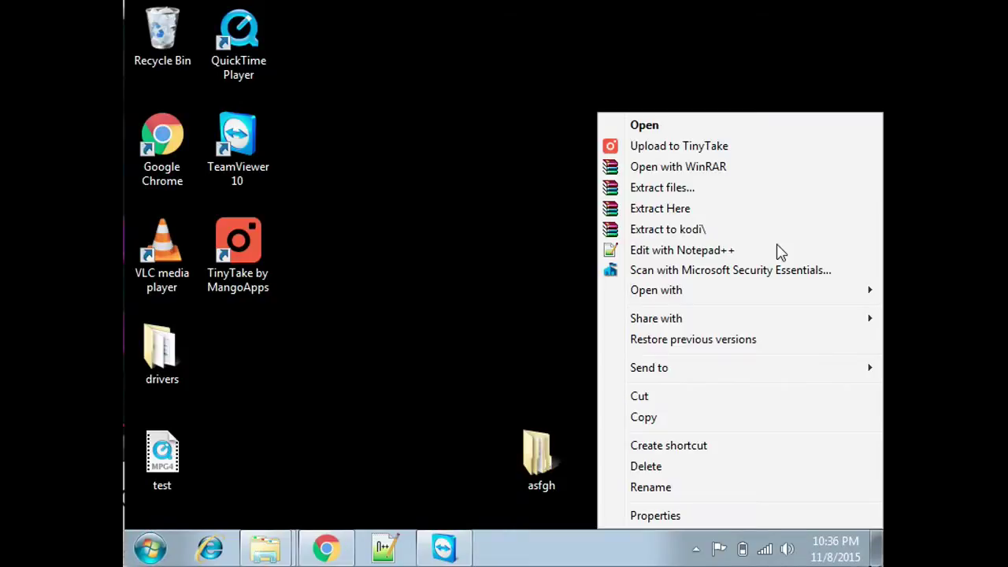
click(671, 208)
click(493, 227)
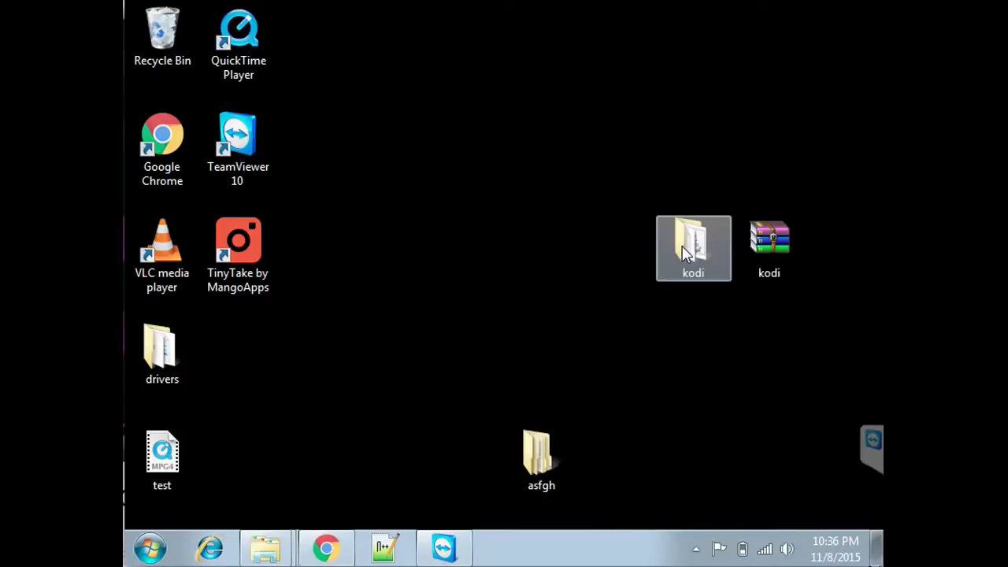
Open the extracted kodi folder on the desktop and run the win_kodi_config batch file in a maximized command window
click(685, 252)
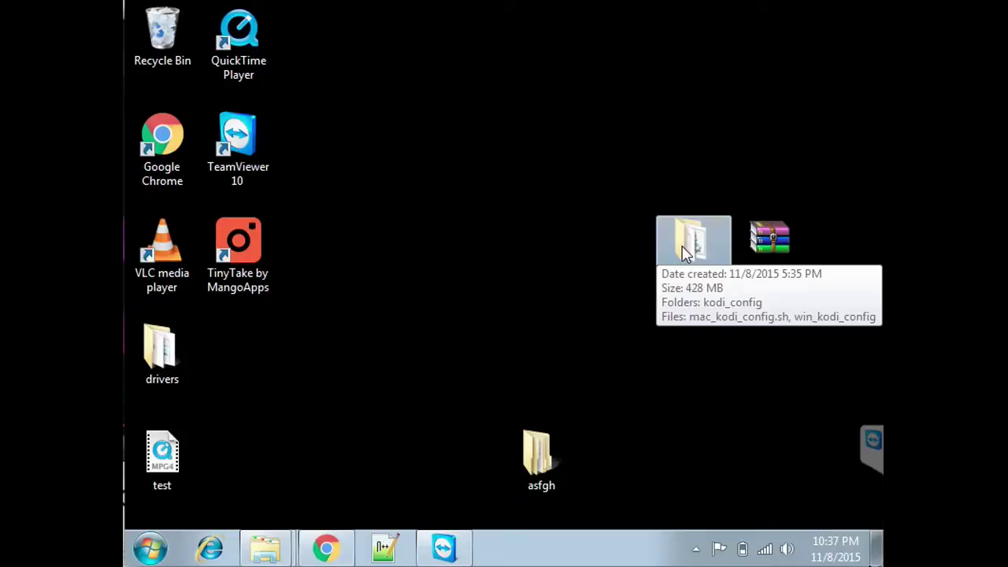
mouse_move(671, 241)
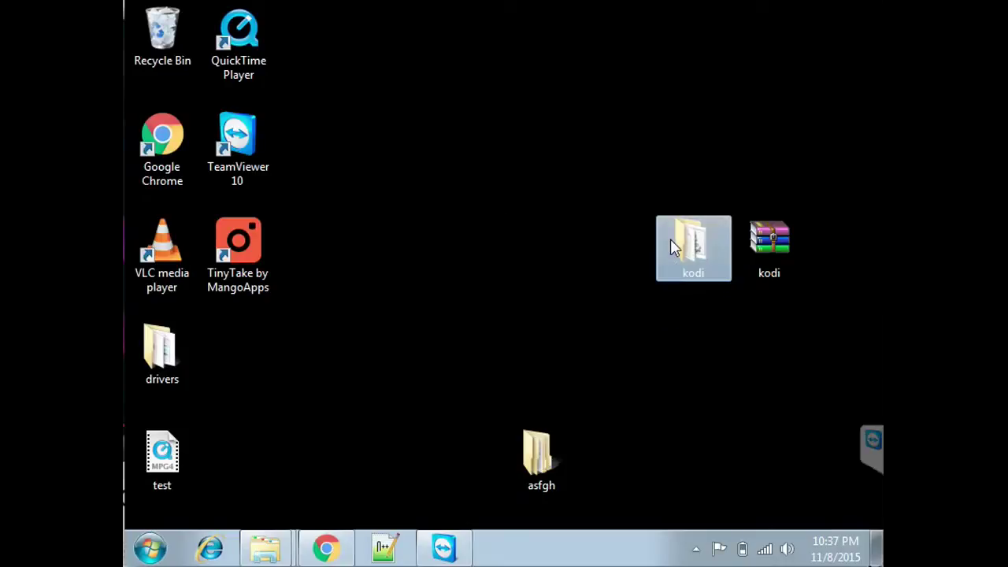
double_click(671, 243)
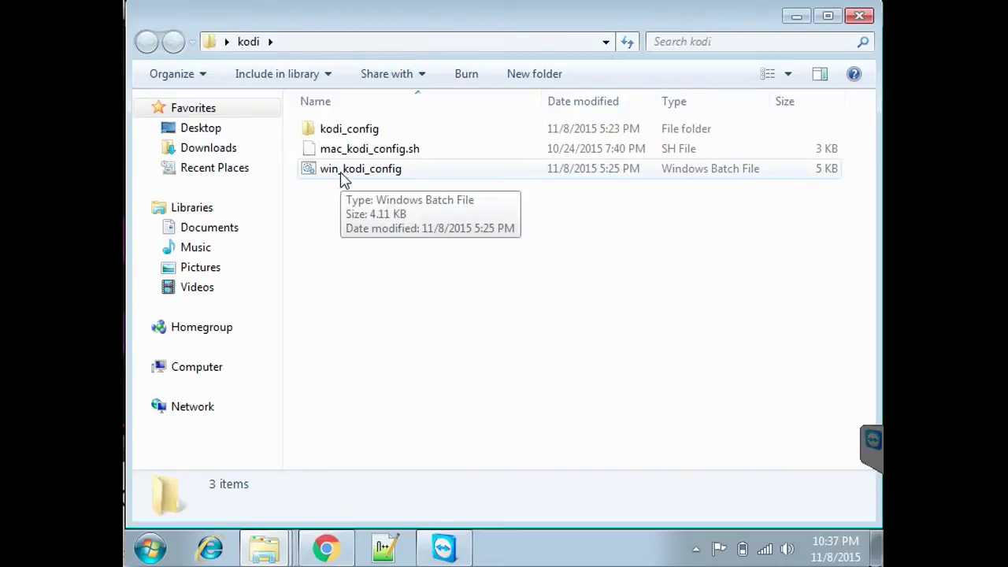
double_click(344, 179)
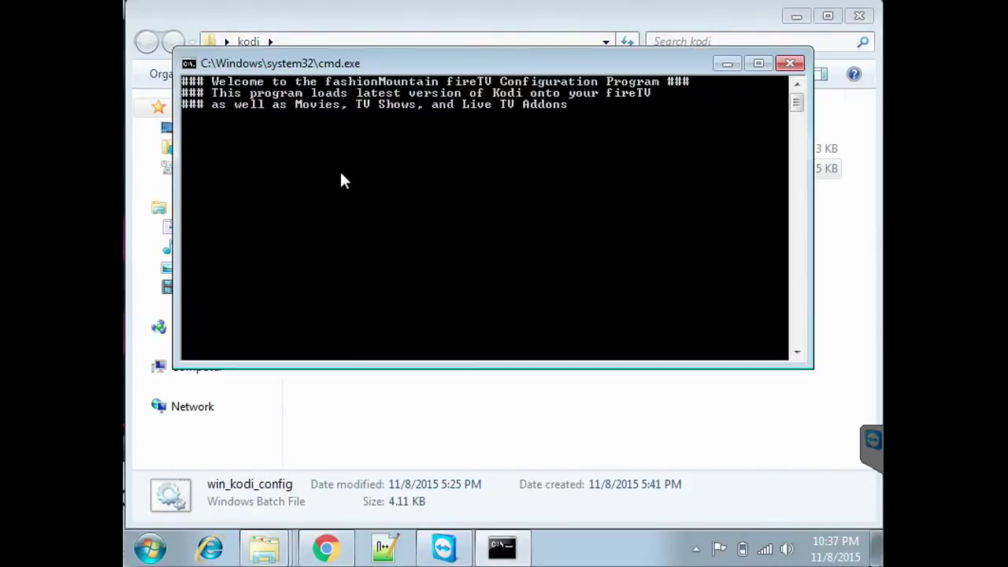
click(760, 64)
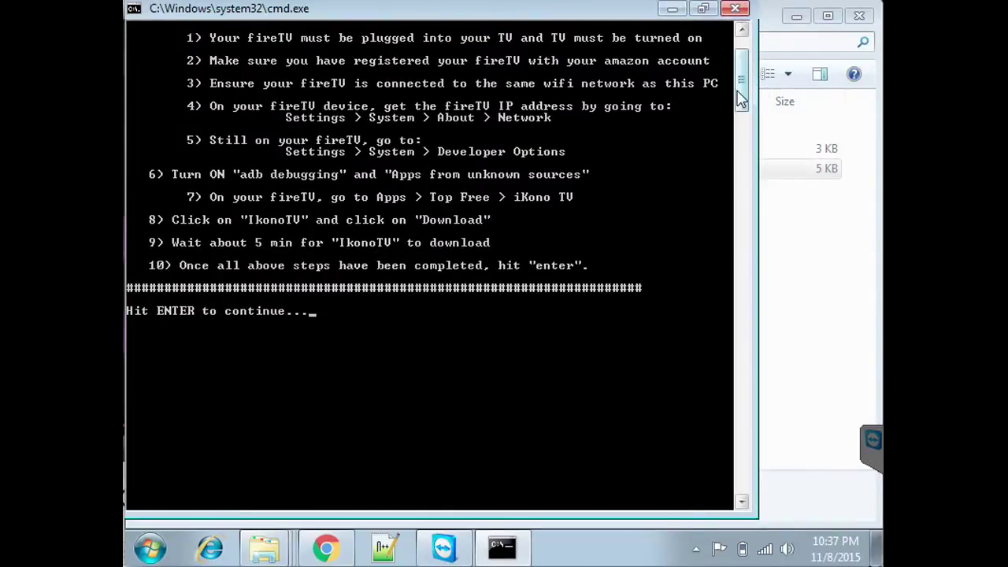
scroll(741, 79, up, 3)
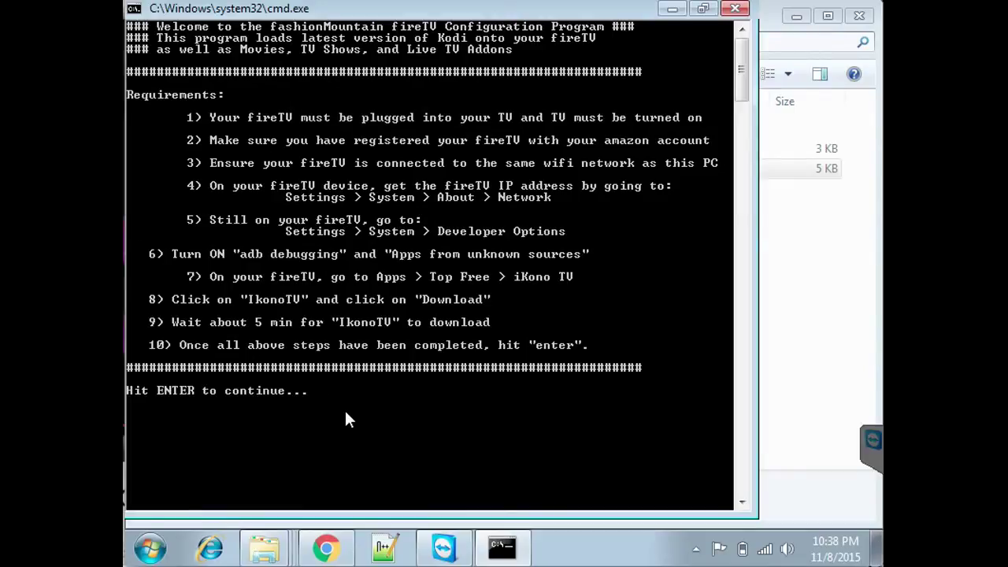
Continue past the script's requirements list and enter 192.168.1.28 as the Fire TV's IP address
key(Return)
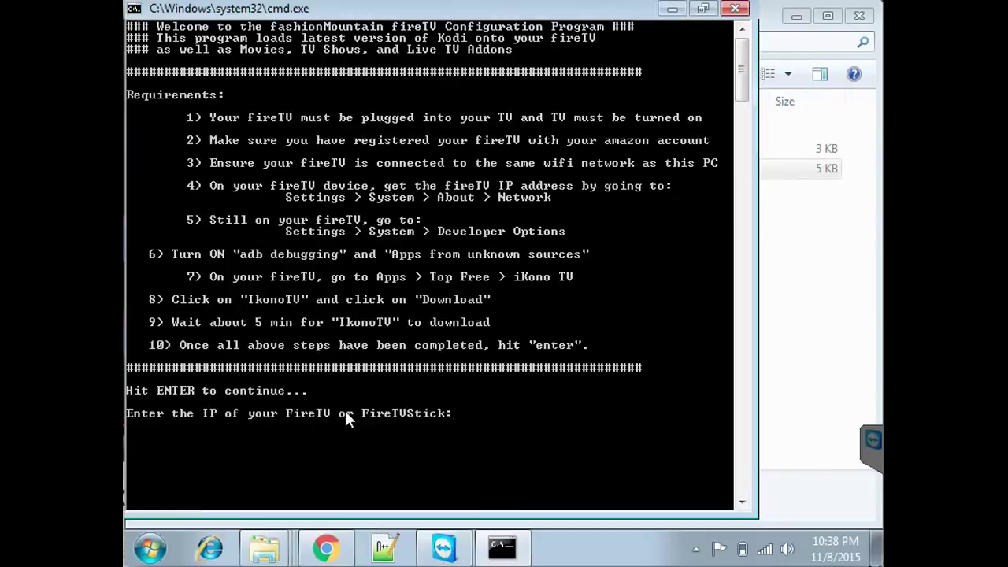
text(192.168.1.28)
key(Return)
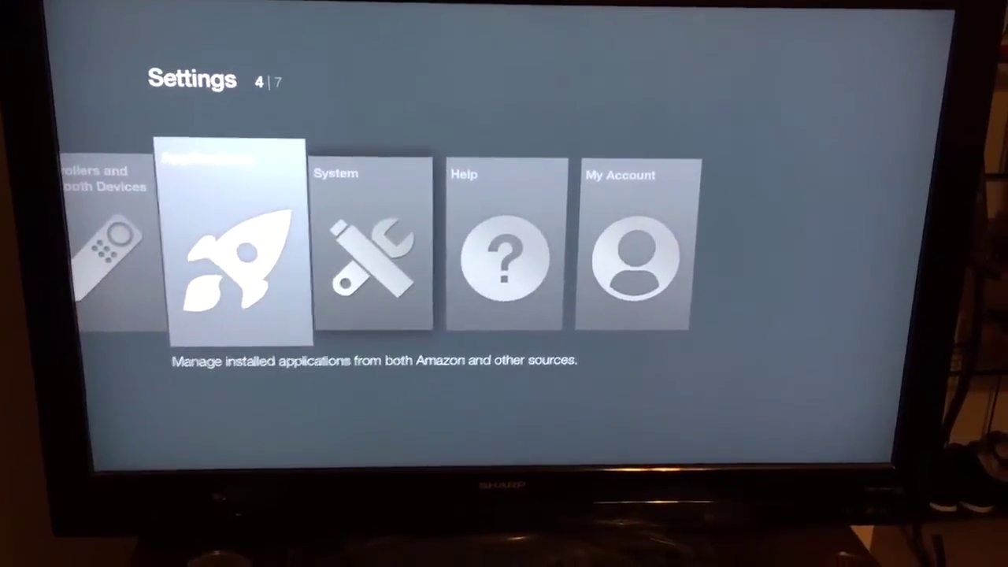
On the Fire TV, open Manage Installed Applications in the Applications settings
key(Left)
key(Left)
key(Left)
key(Left)
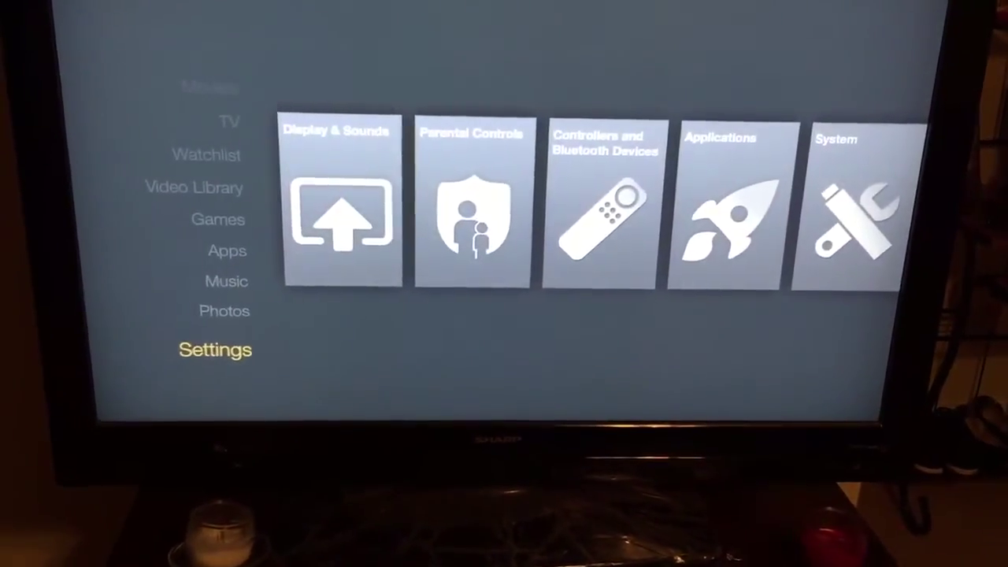
key(Right)
key(Right)
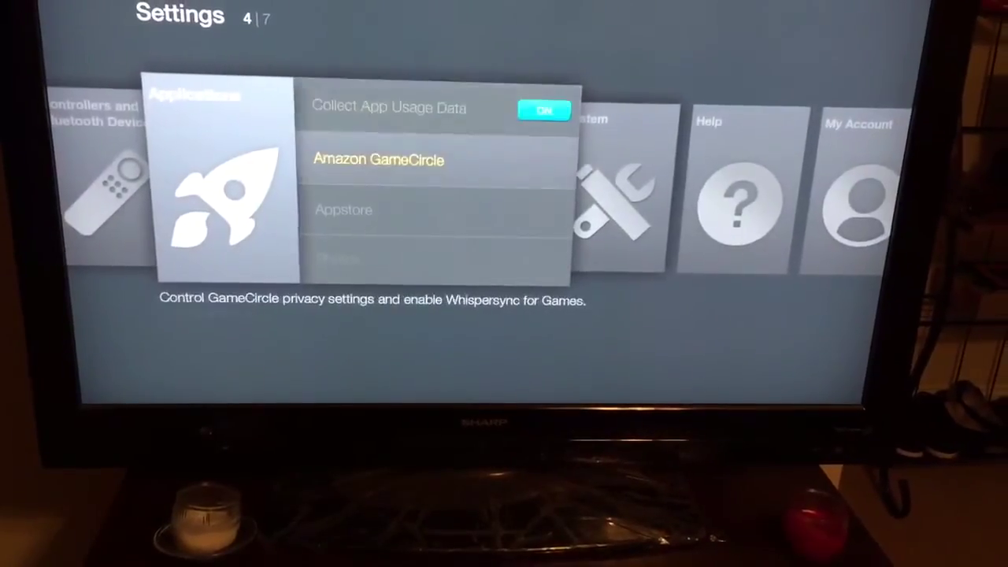
key(Down)
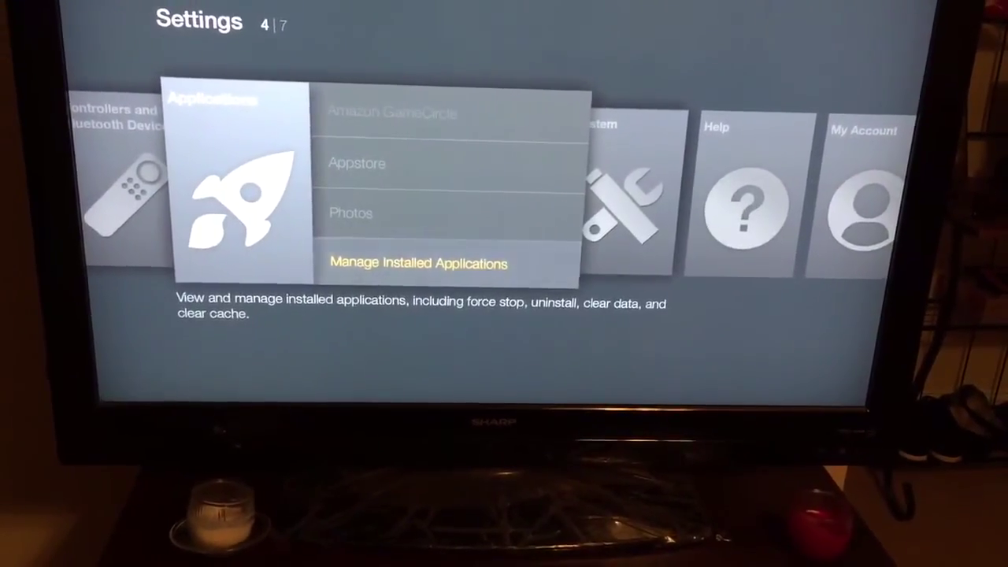
key(Down)
key(Down)
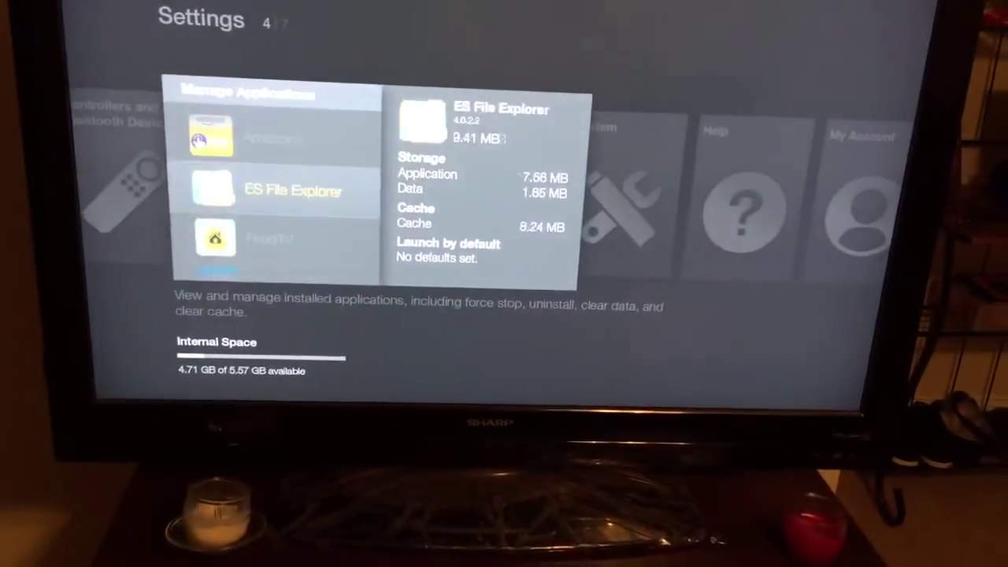
Select Kodi in the list of installed applications and launch it
key(Down)
key(Down)
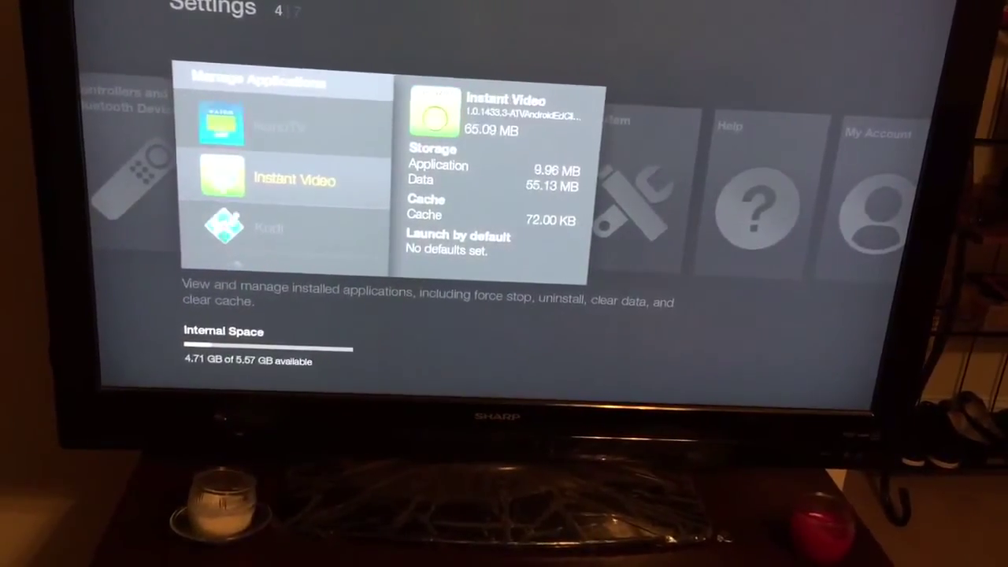
key(Return)
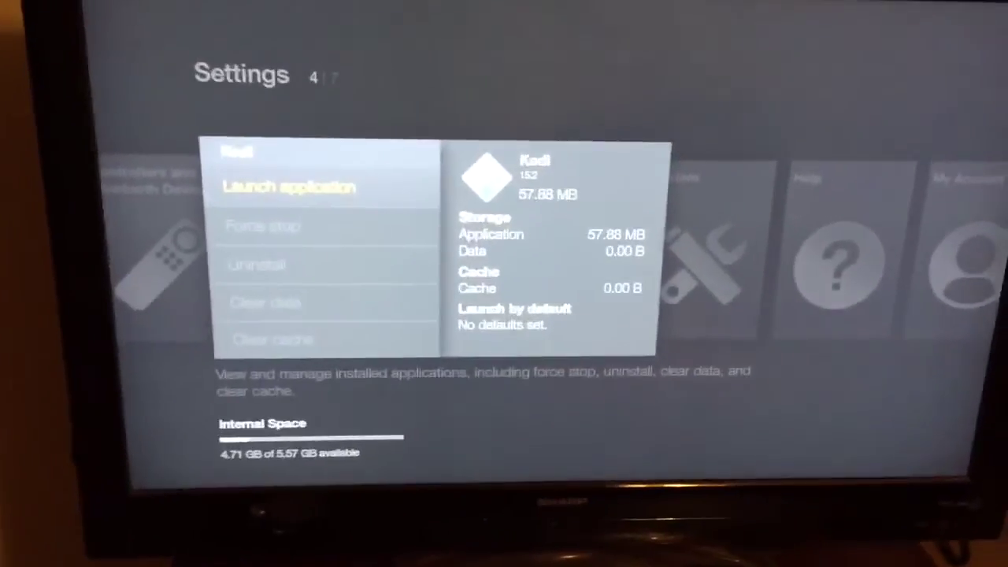
key(Return)
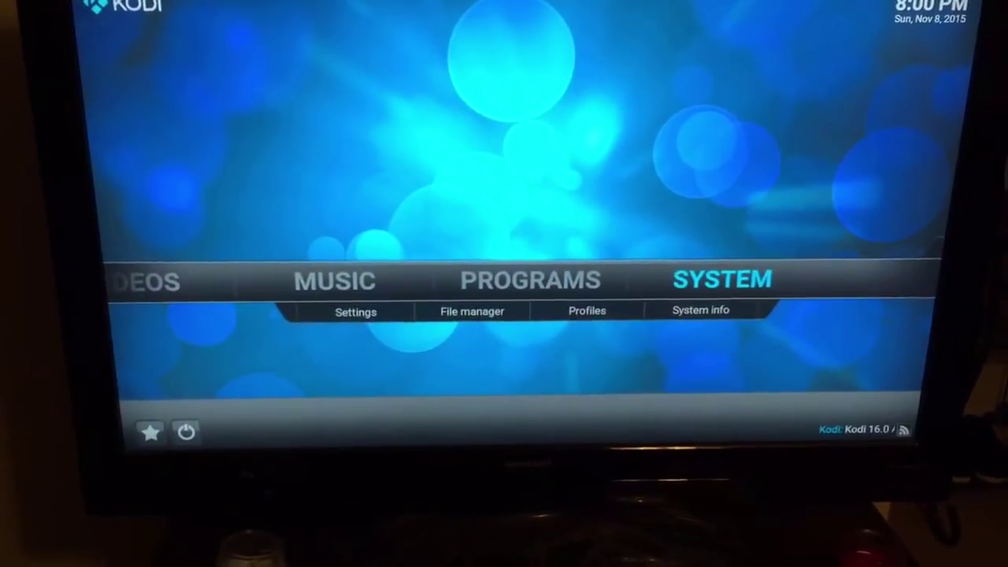
Open Kodi's System settings, enter the Add-ons section and dismiss the first-run help
key(Return)
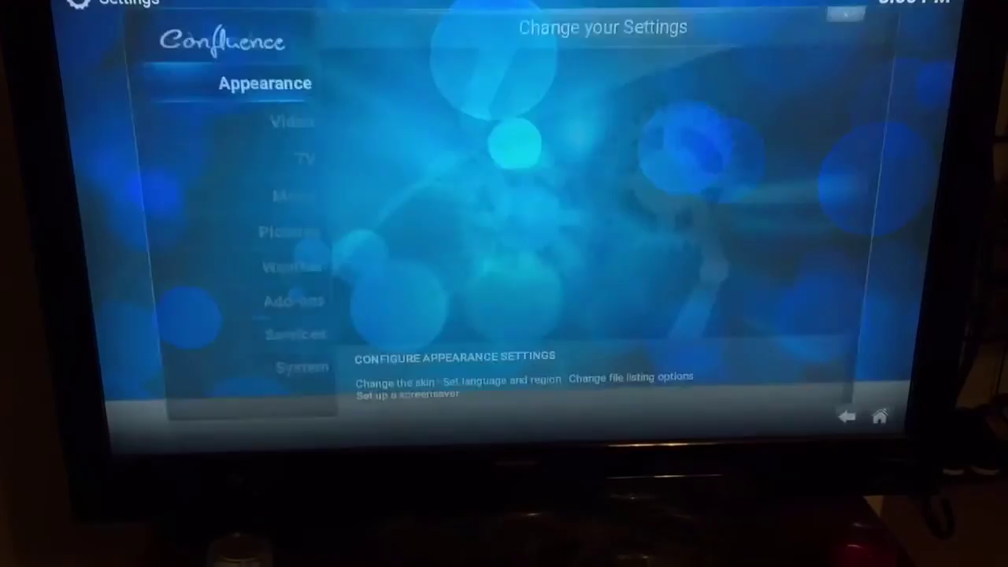
key(Down)
key(Down)
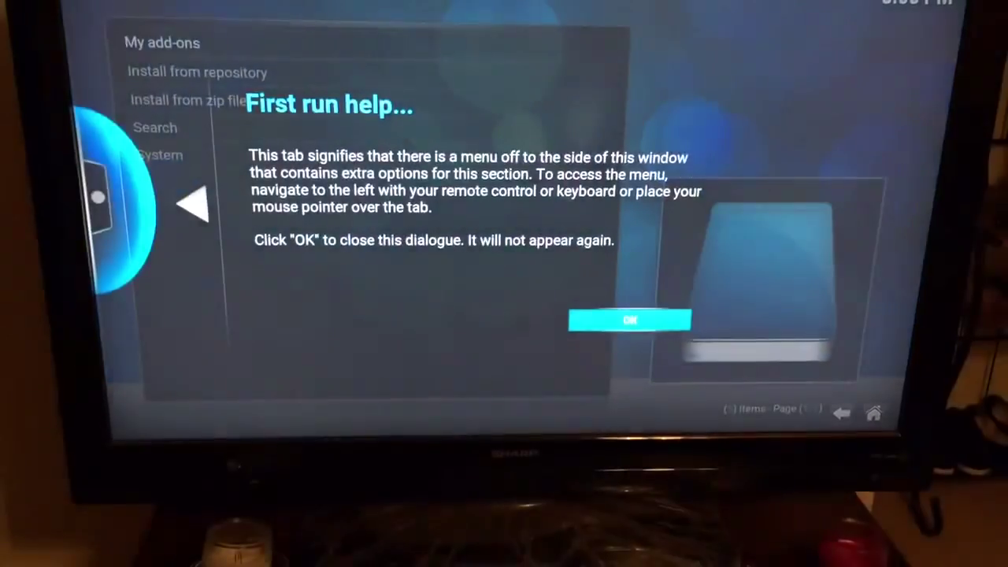
key(Return)
Start installing an add-on from a zip file and browse to the Android folder in External storage
key(Down)
key(Down)
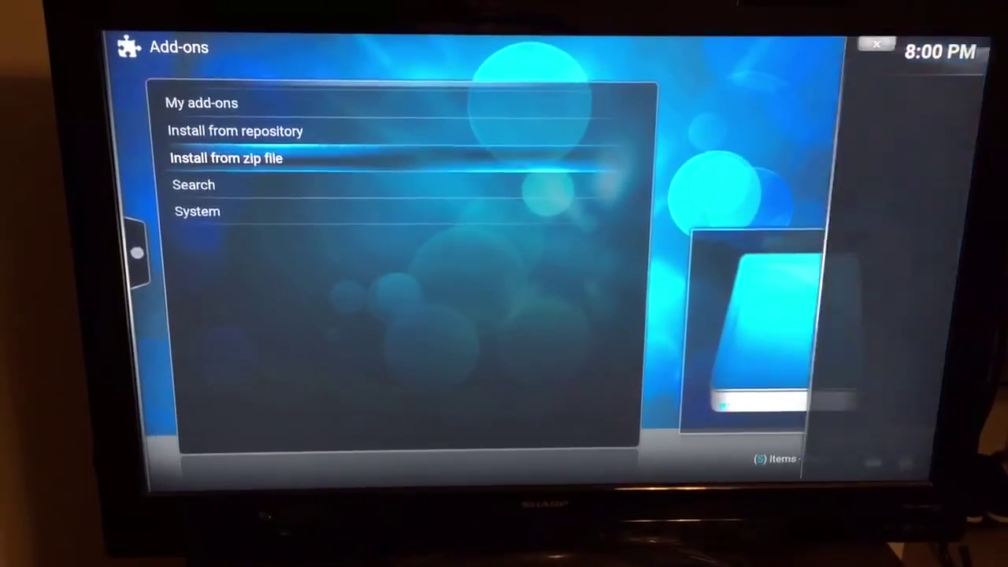
key(Return)
key(Down)
key(Return)
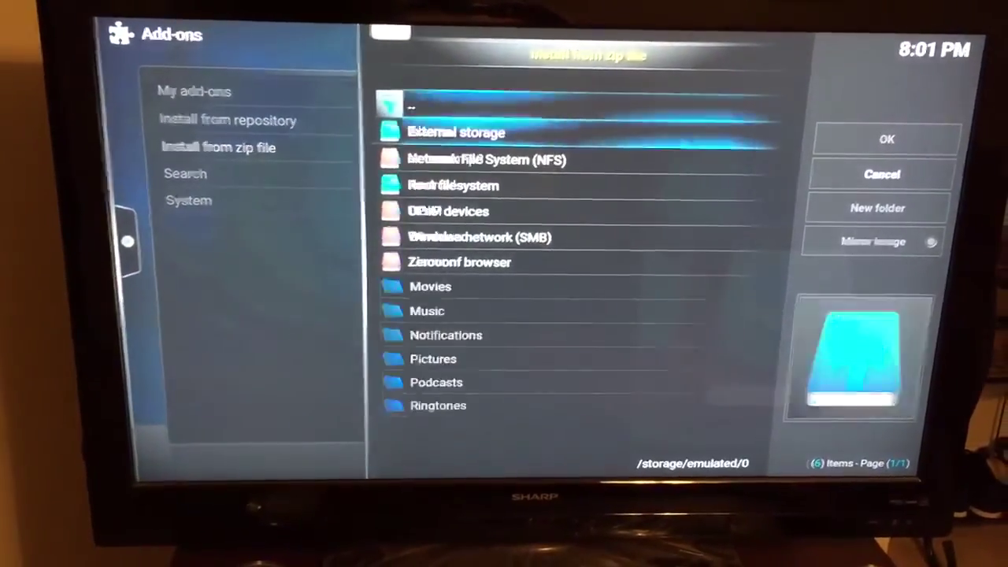
key(Down)
key(Down)
key(Down)
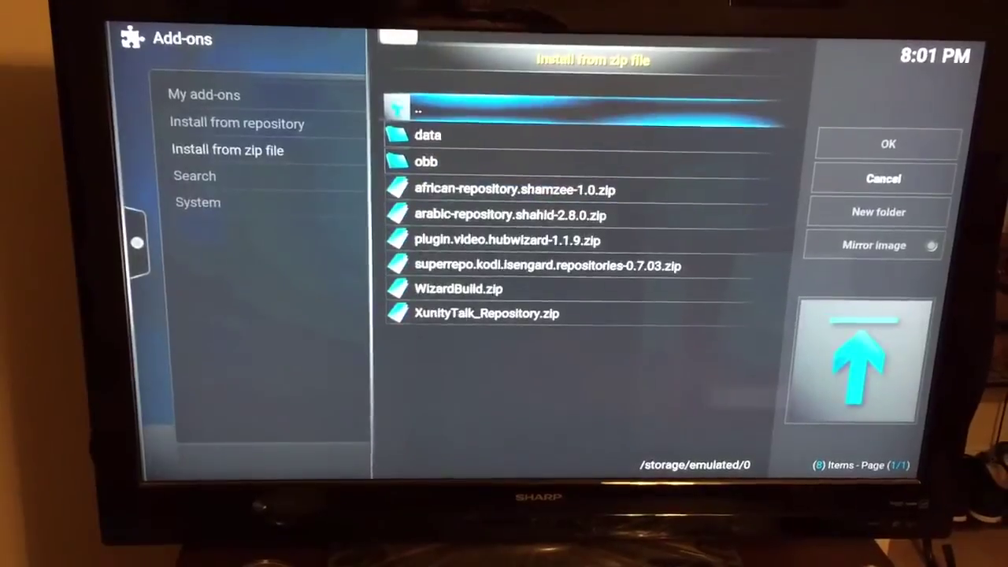
Install the add-on from WizardBuild.zip in the Android folder
key(Down)
key(Down)
key(Down)
key(Down)
key(Down)
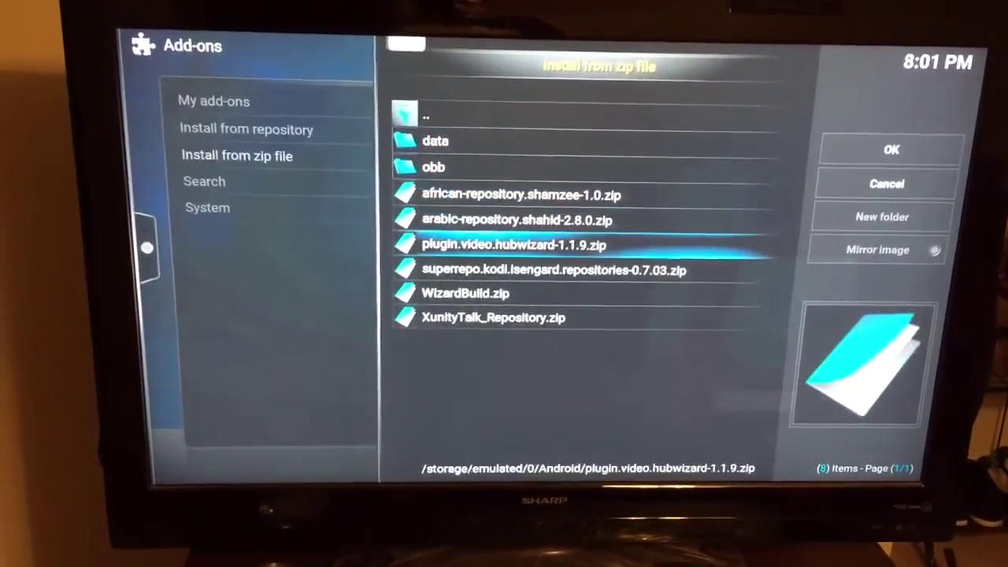
key(Down)
key(Down)
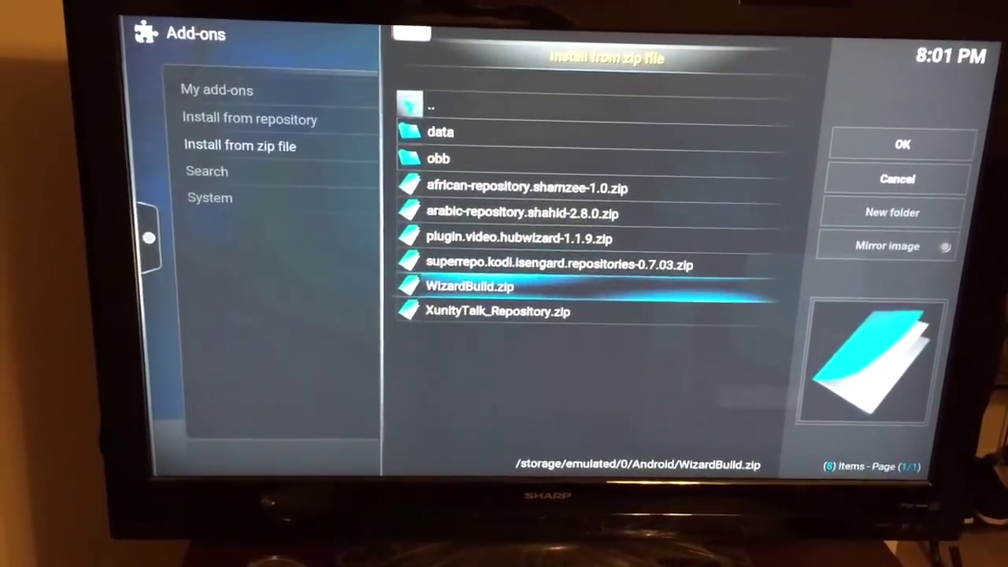
key(Return)
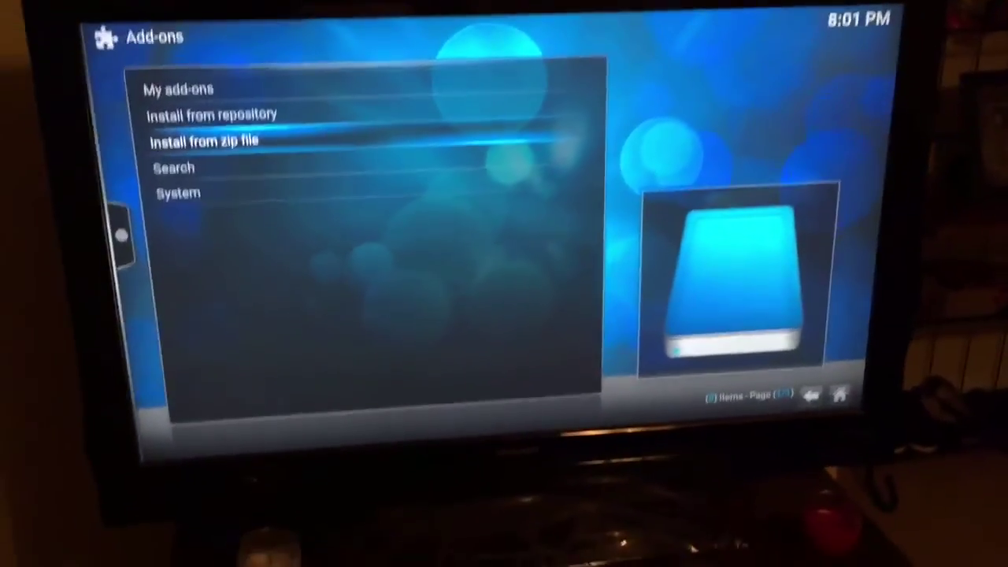
Leave the add-on settings, open Spartan Wizard under Programs and move to the available builds
key(BackSpace)
key(BackSpace)
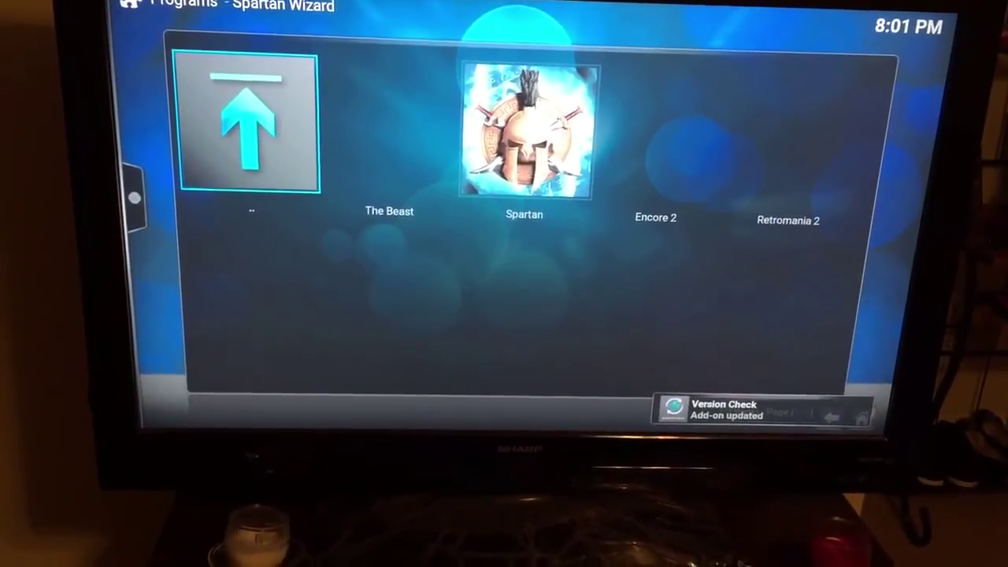
key(Right)
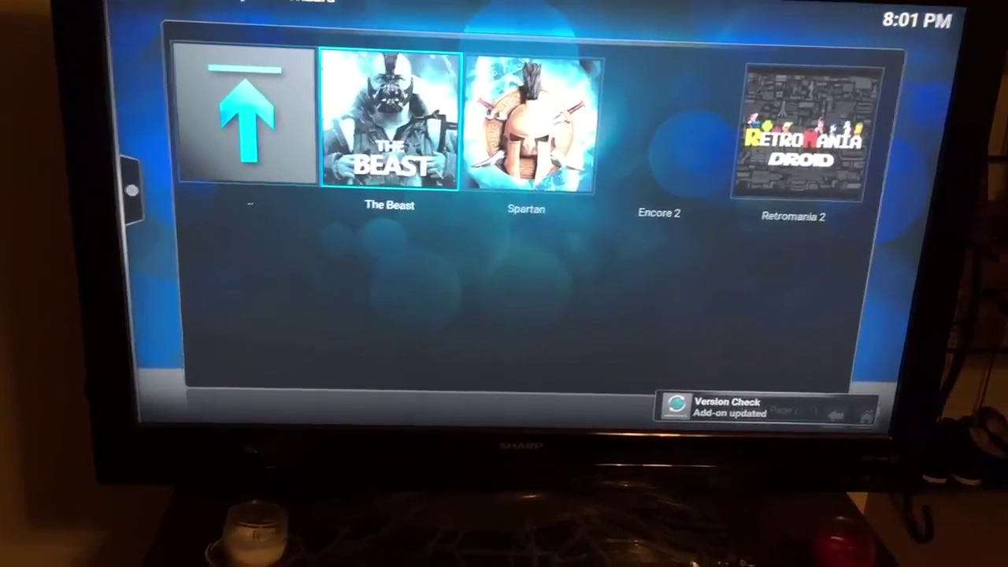